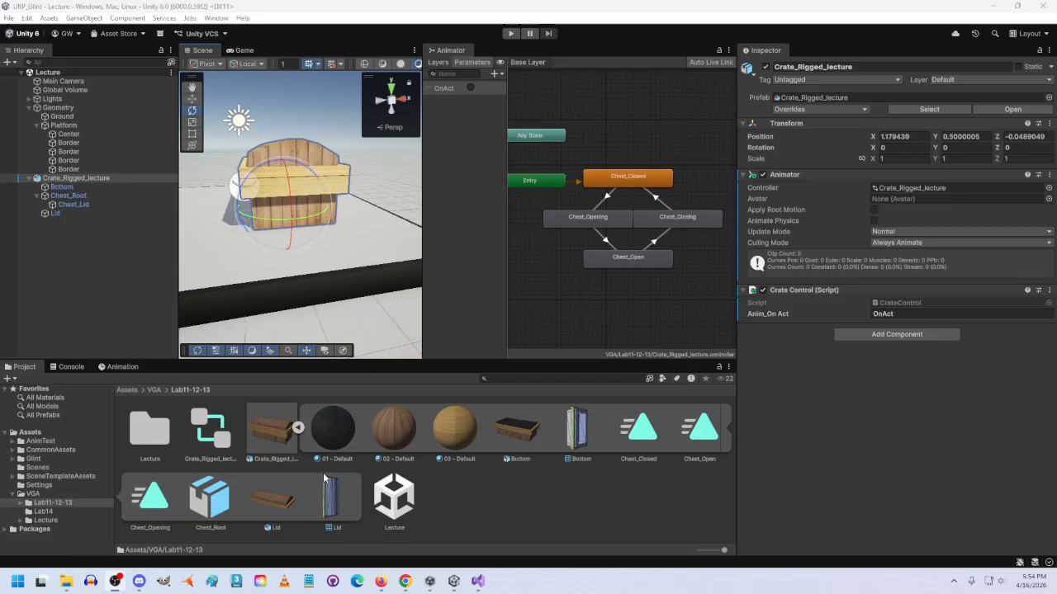
Step: Check the list of animation clips available to the selected crate in the Animation window
click(120, 367)
click(72, 390)
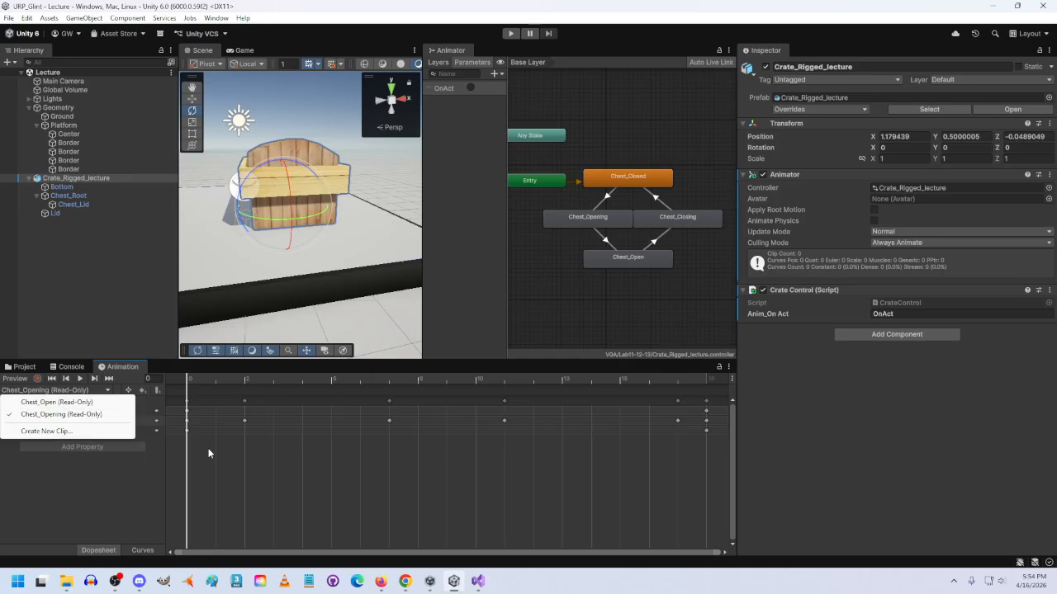
click(102, 477)
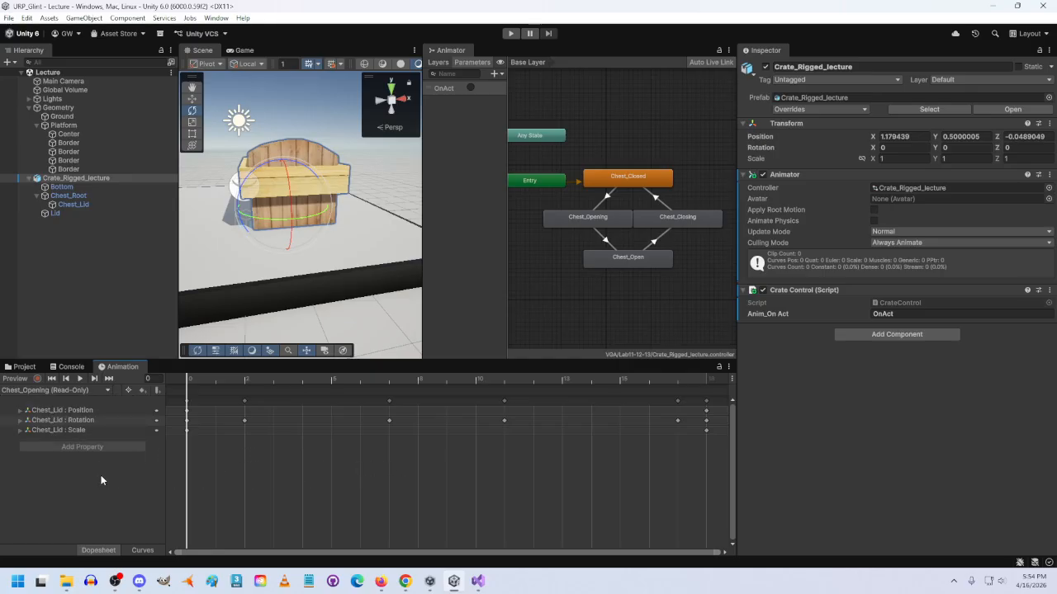
Step: Duplicate the imported Chest_Closed, Chest_Open and Chest_Opening clips as standalone animation assets in the Lab11-12-13 folder
click(24, 367)
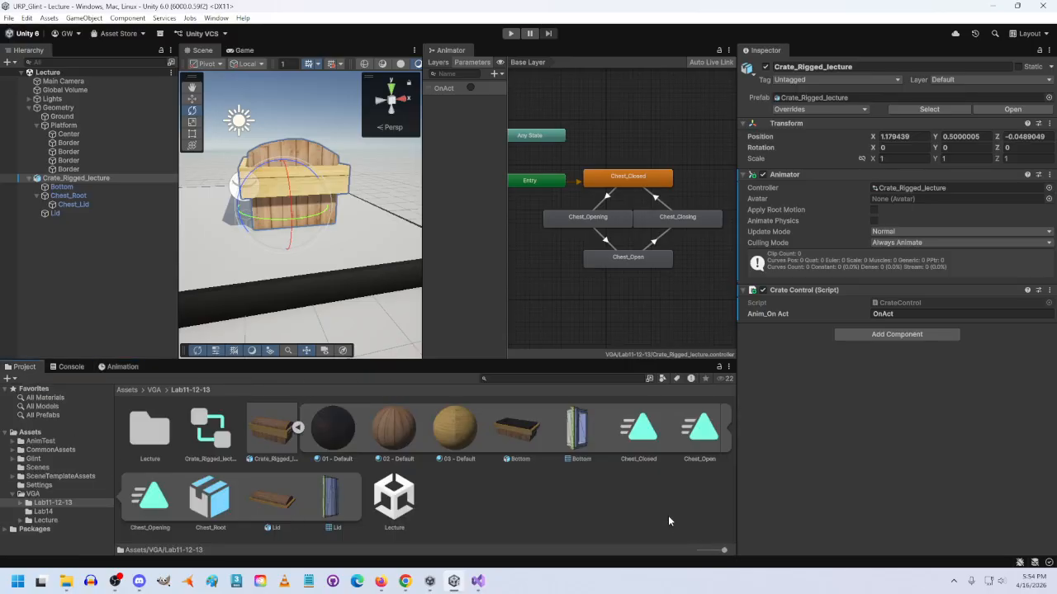
click(642, 437)
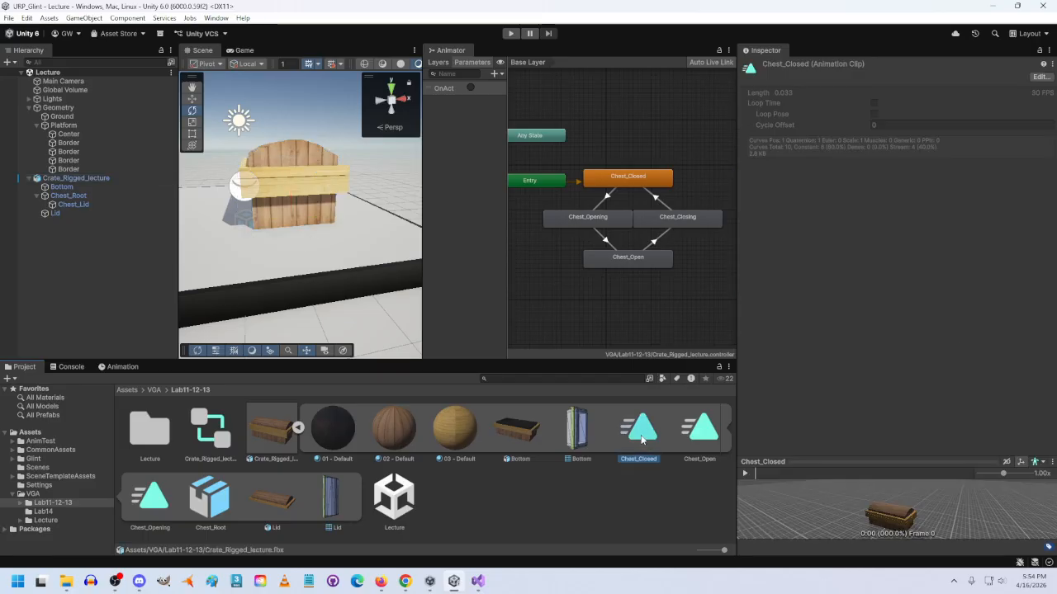
key(ctrl+d)
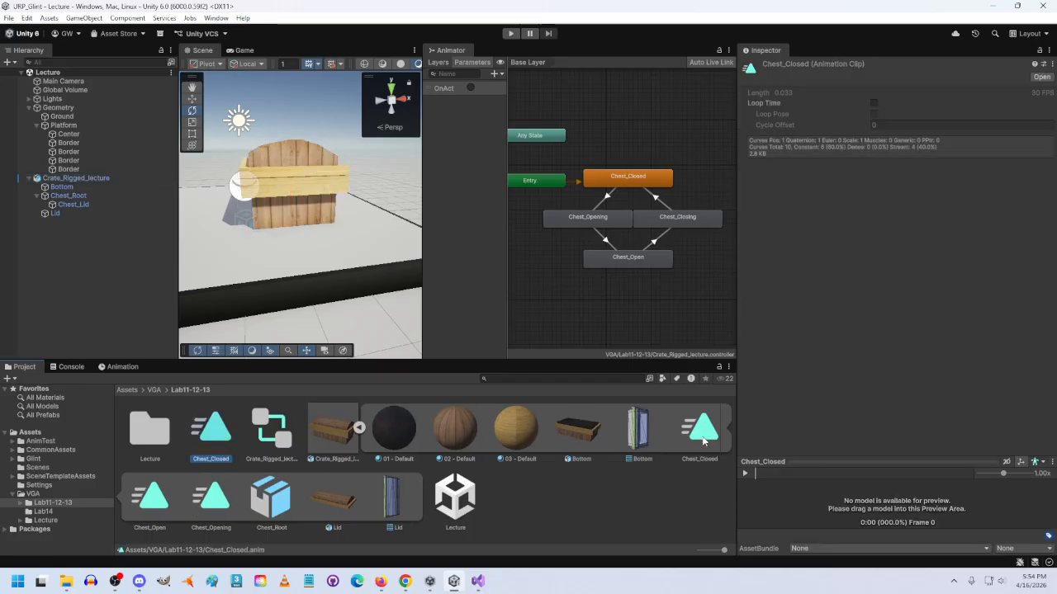
click(165, 495)
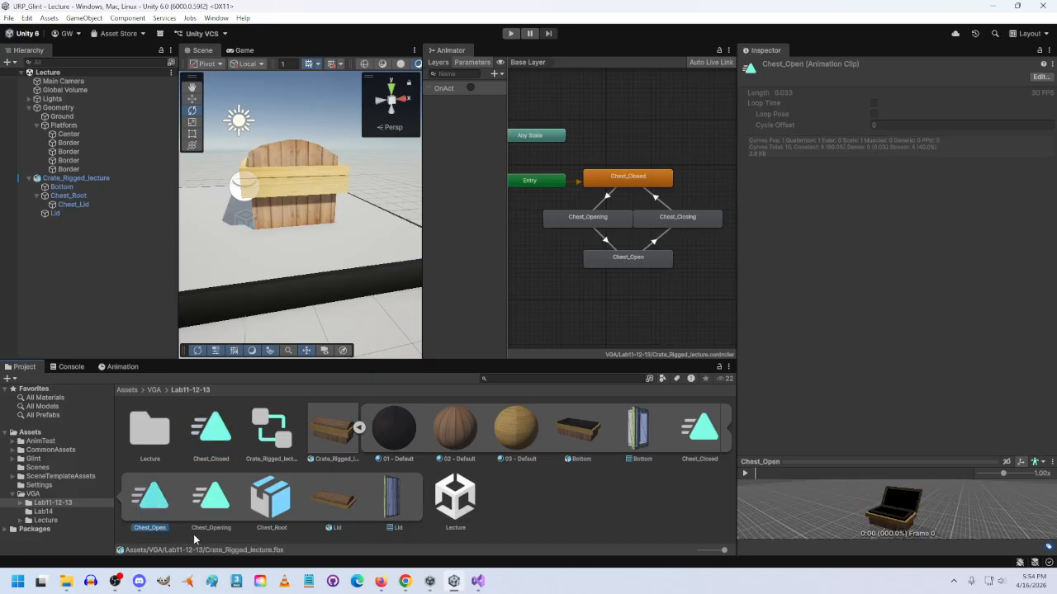
key(ctrl+d)
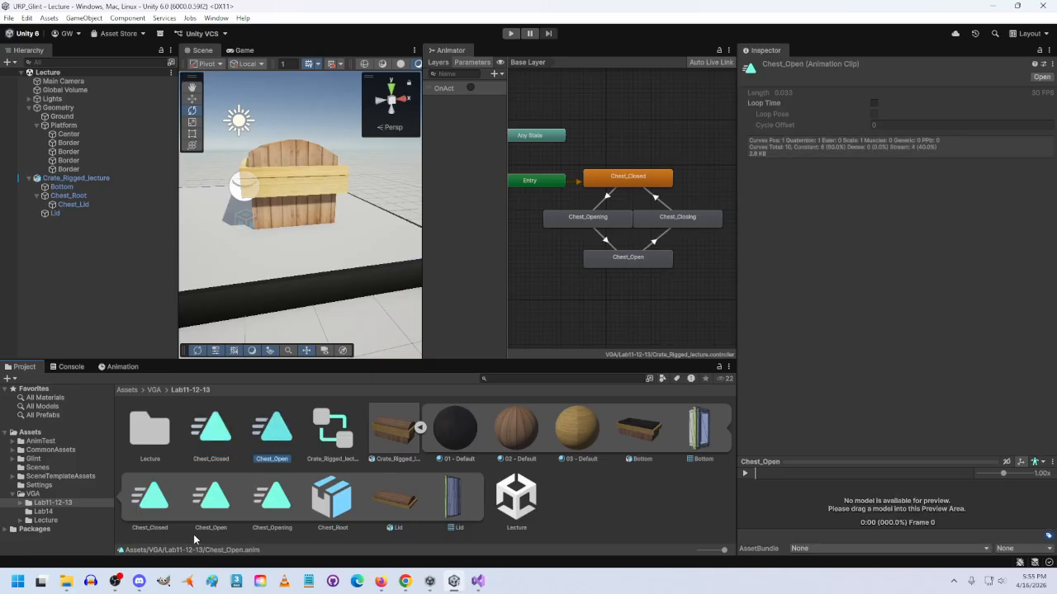
click(277, 499)
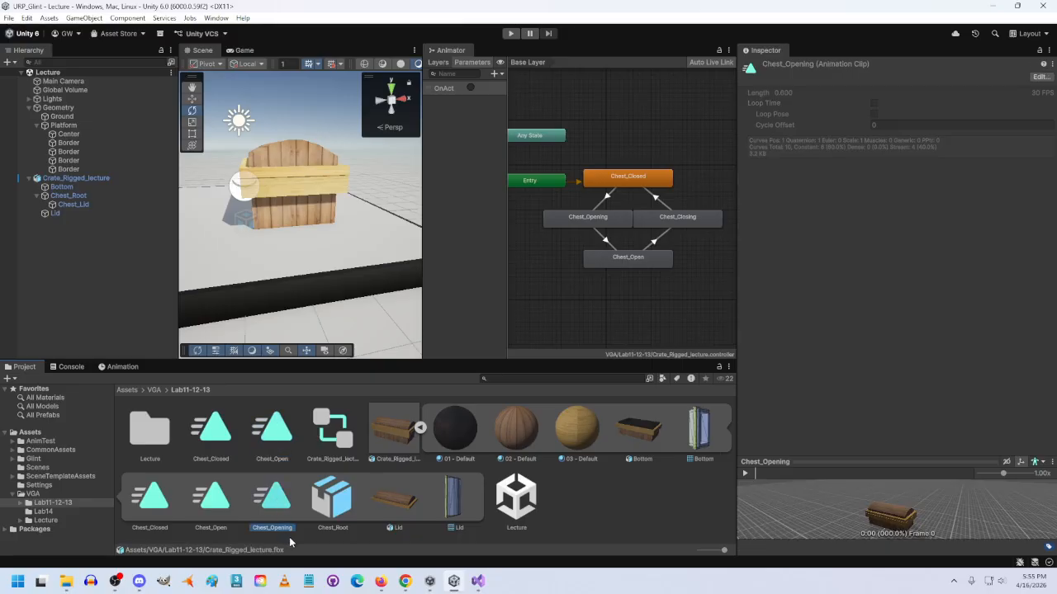
key(ctrl+d)
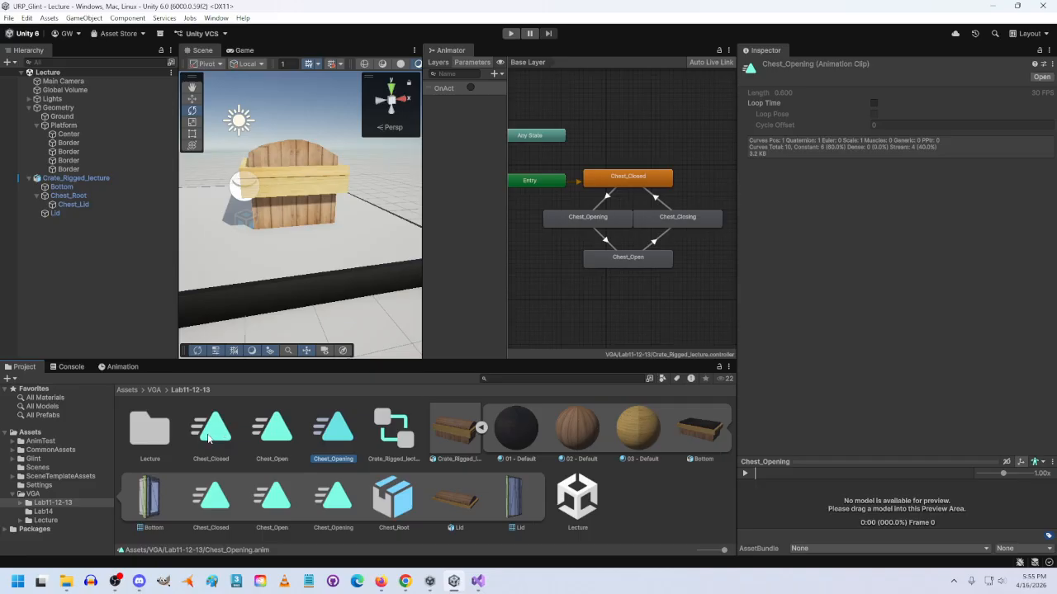
Step: Rename the duplicated Chest_Closed clip as Chest_Closed_D
click(635, 181)
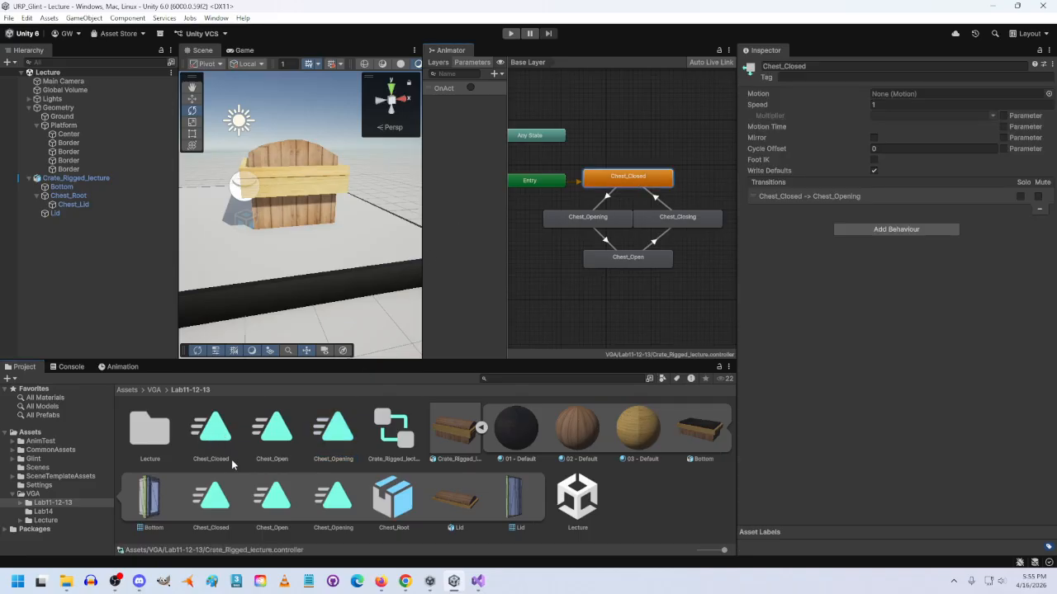
right_click(216, 436)
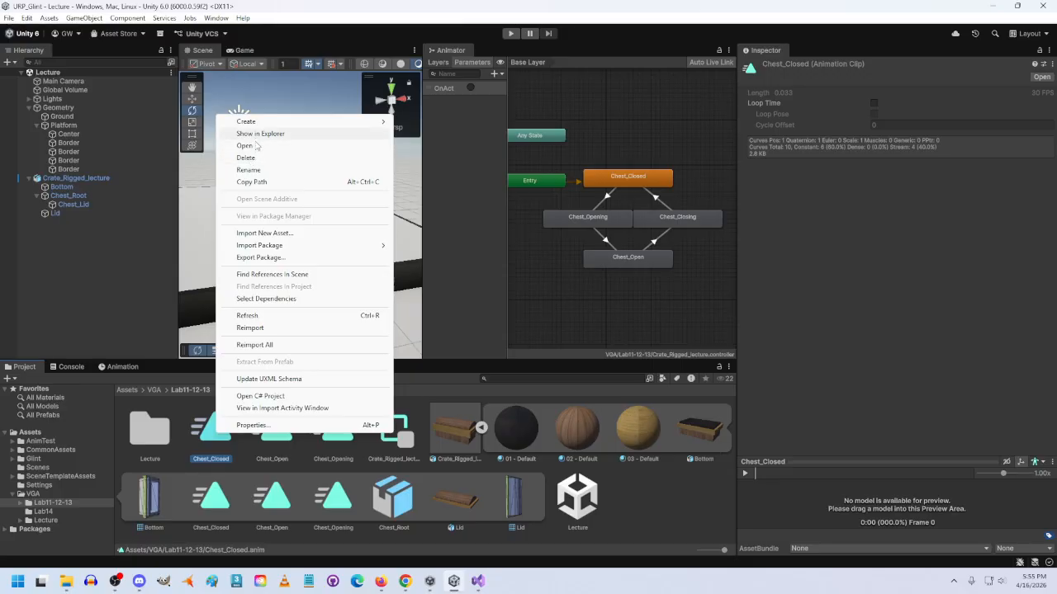
click(247, 170)
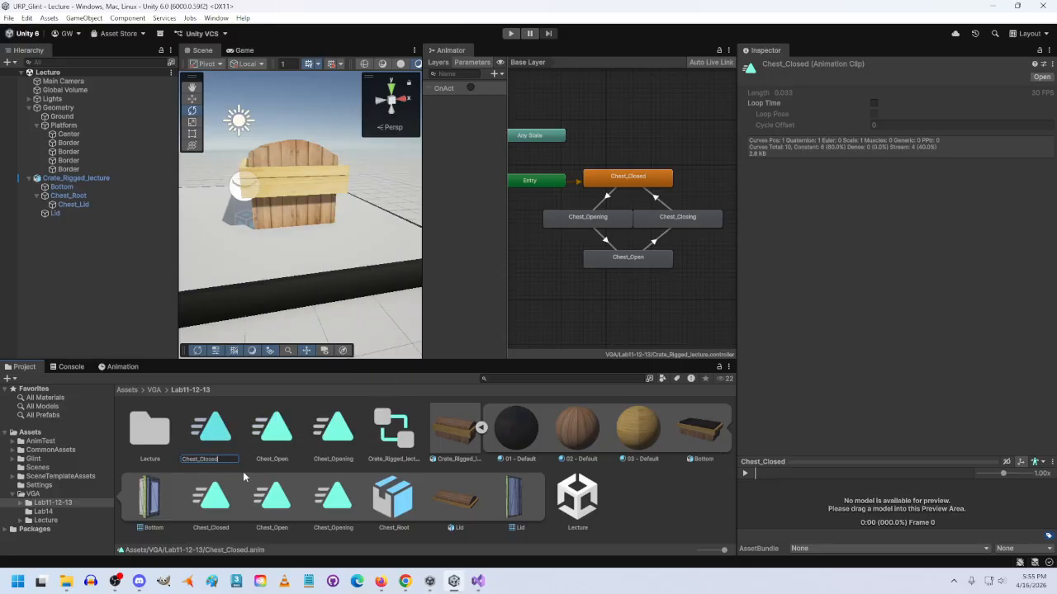
key(BackSpace)
text(D)
key(Return)
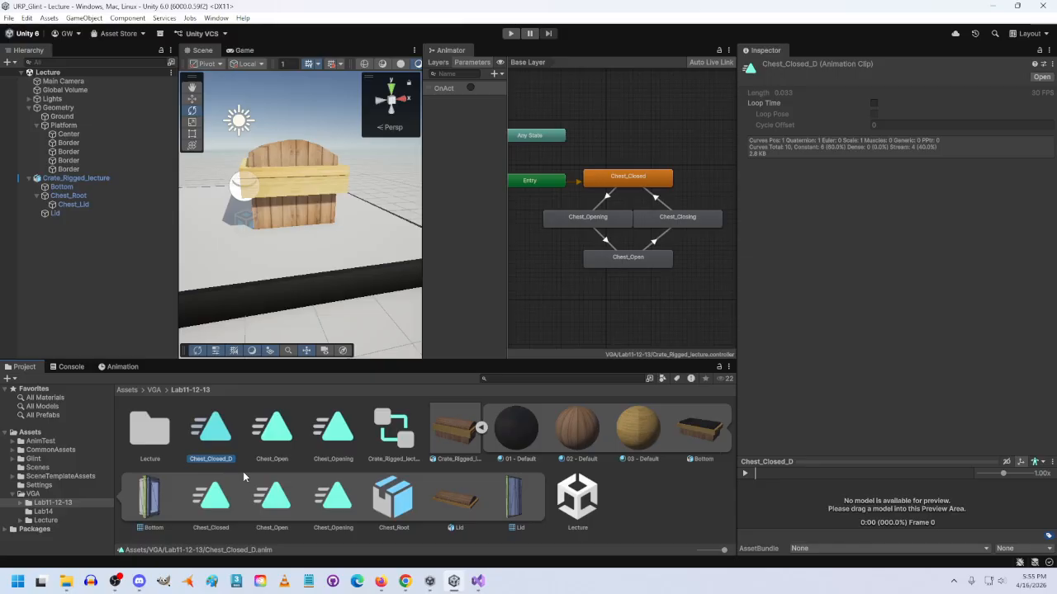
Step: Rename the duplicated Chest_Open clip as Chest_Open_D
click(281, 433)
right_click(280, 433)
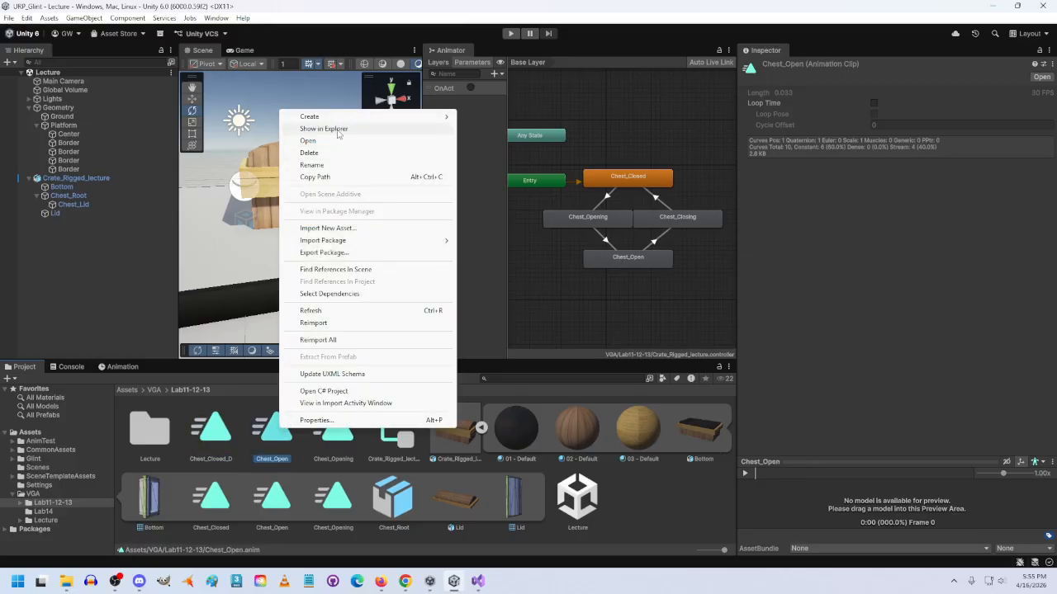
click(312, 165)
key(End)
text(_D)
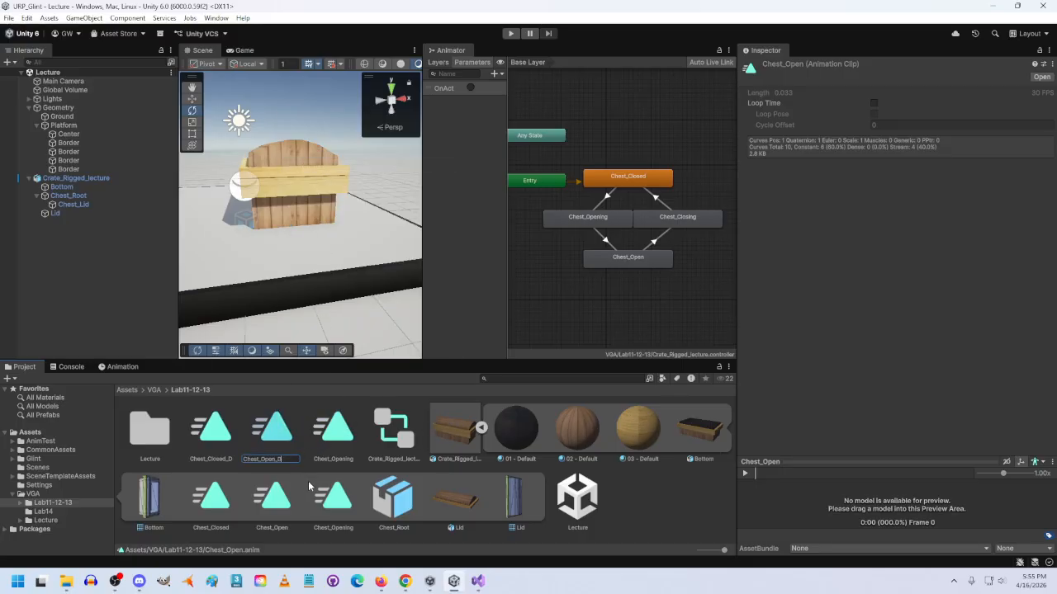
click(335, 436)
Step: Rename the duplicated Chest_Opening clip as Chest_Opening_D
click(339, 433)
right_click(342, 432)
click(373, 166)
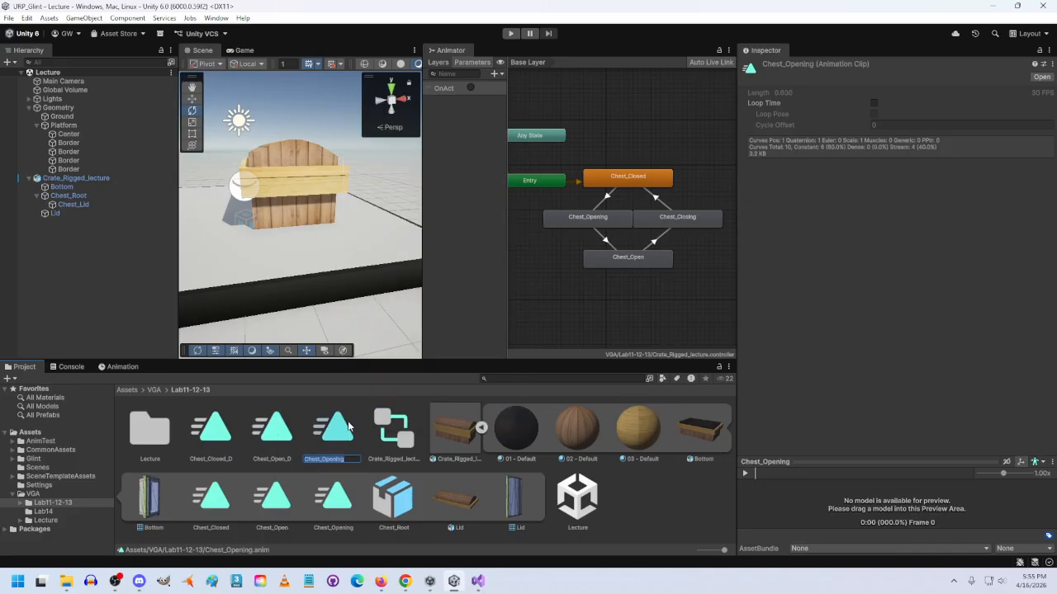
click(350, 462)
text(_D)
key(Return)
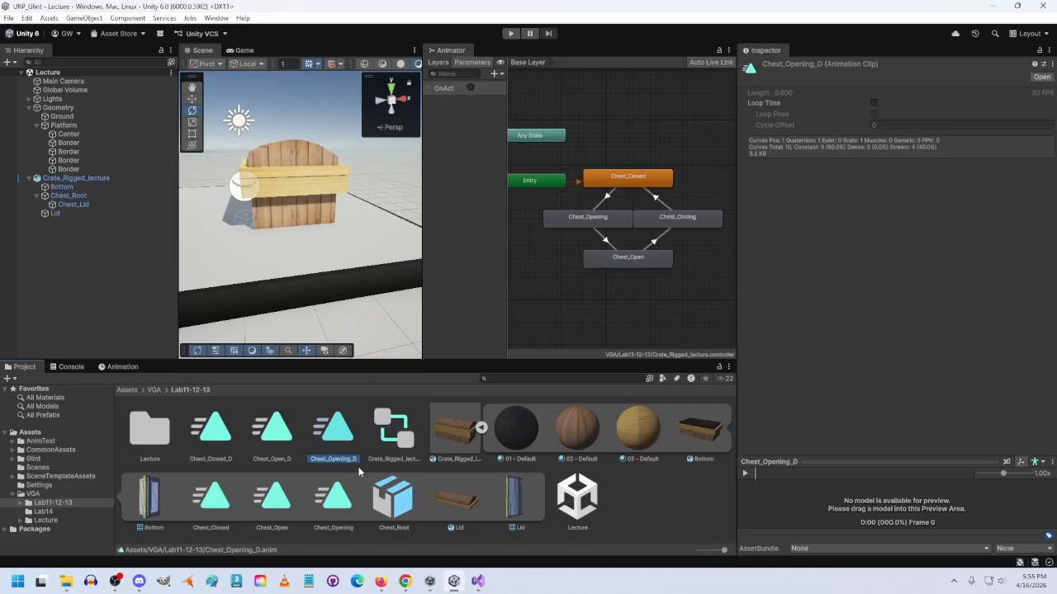
Step: Assign Chest_Closed_D as the motion of the Chest_Closed state and Chest_Open_D as the motion of Chest_Open
click(623, 183)
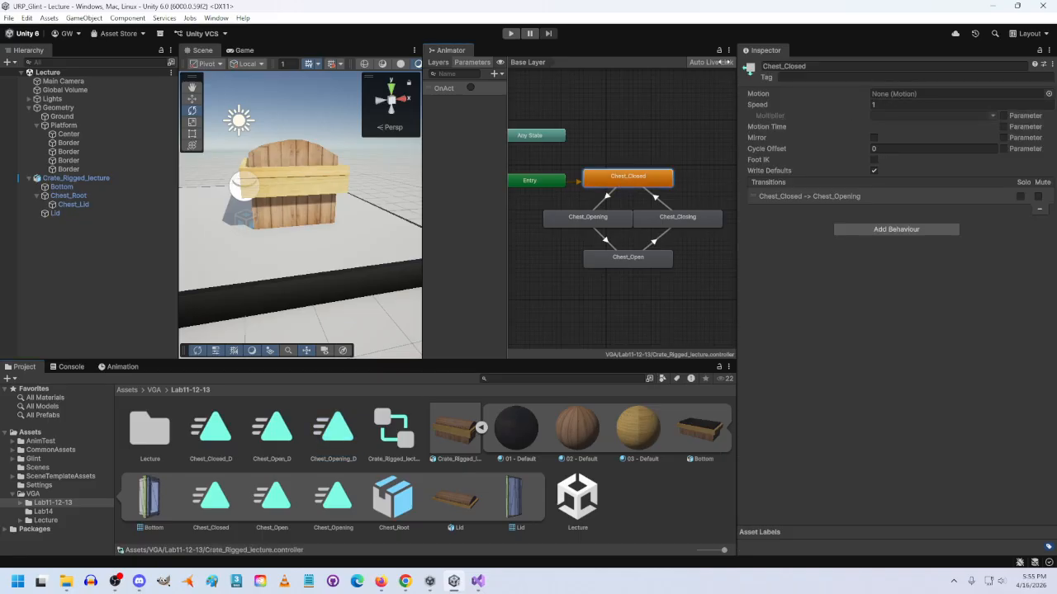
drag(215, 435, 898, 93)
click(613, 263)
drag(273, 431, 909, 100)
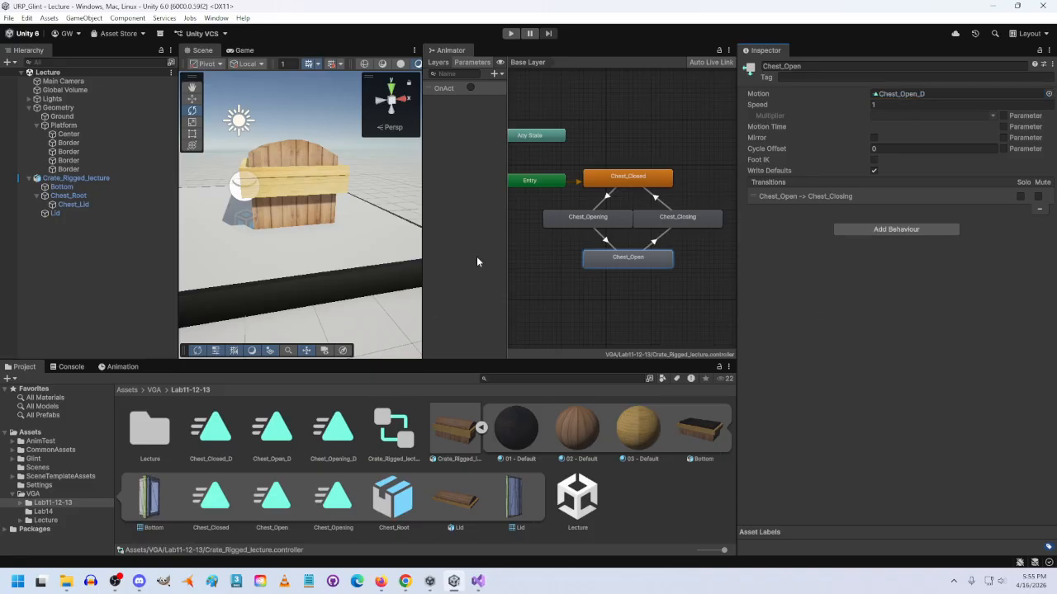
Step: Assign Chest_Opening_D as the motion of both the Chest_Opening and Chest_Closing states
click(567, 219)
drag(341, 434, 932, 97)
click(697, 218)
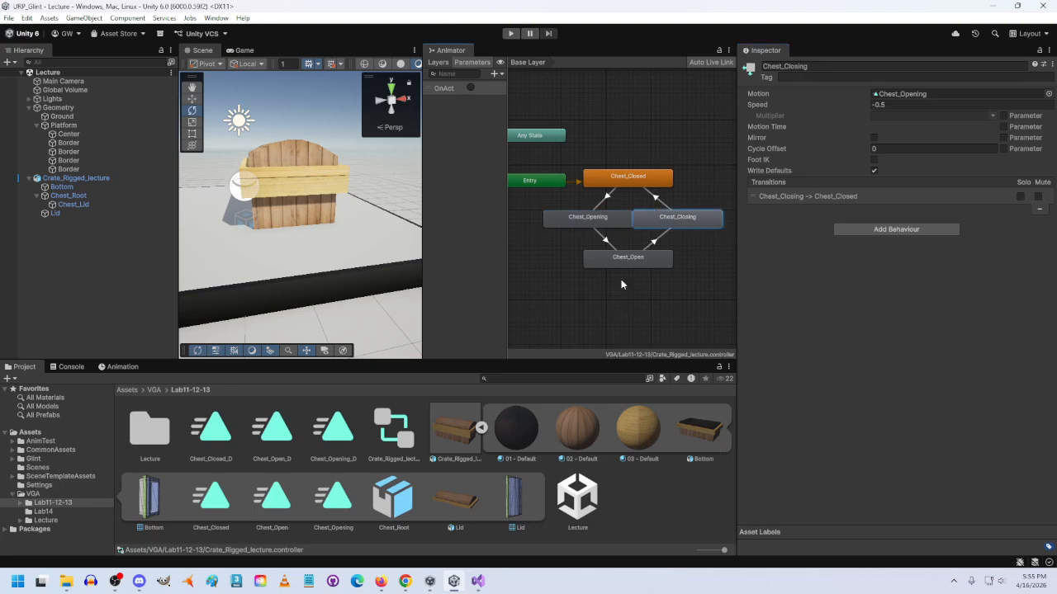
drag(341, 439, 965, 99)
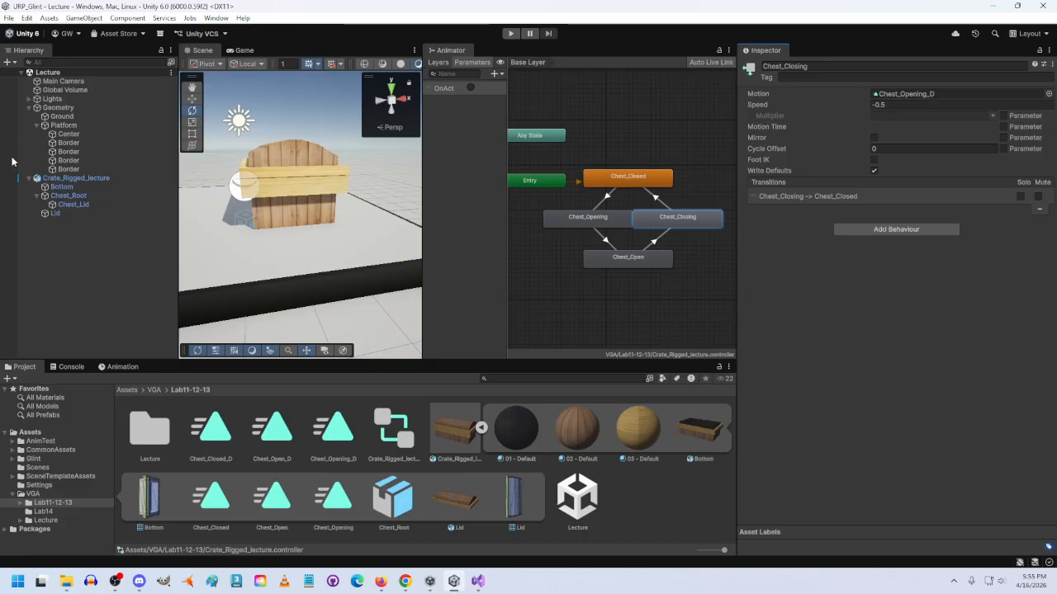
Step: Remove the Chest_Lid position and scale properties from the Chest_Opening_D clip
click(120, 366)
click(66, 391)
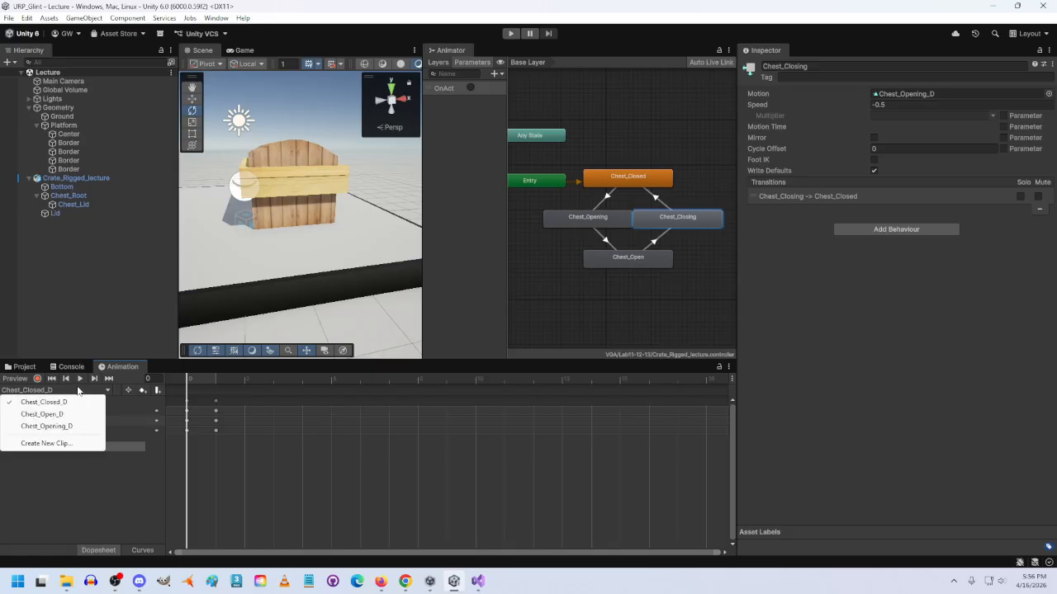
click(51, 427)
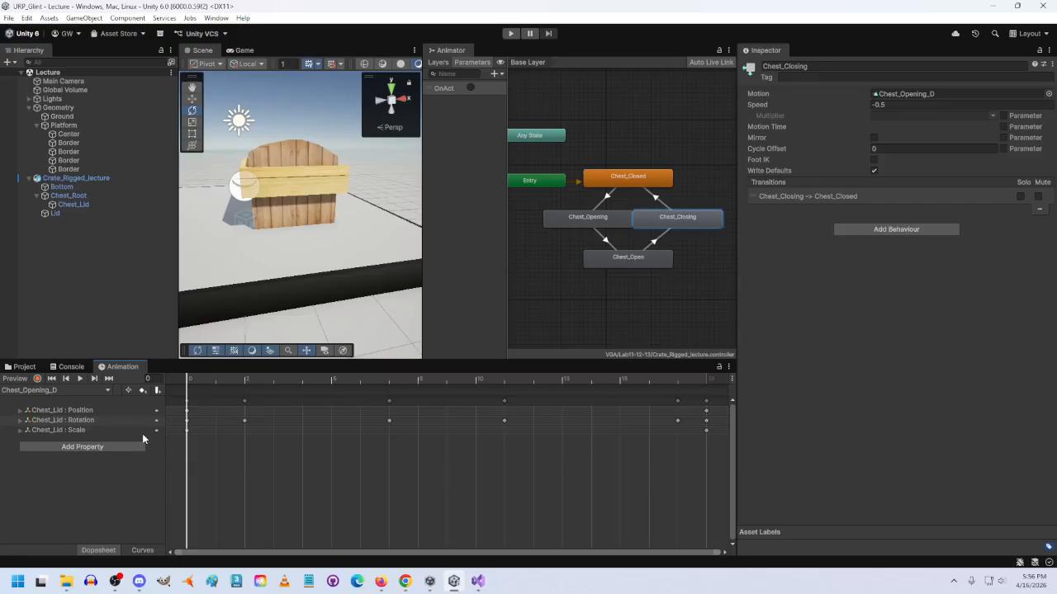
right_click(74, 410)
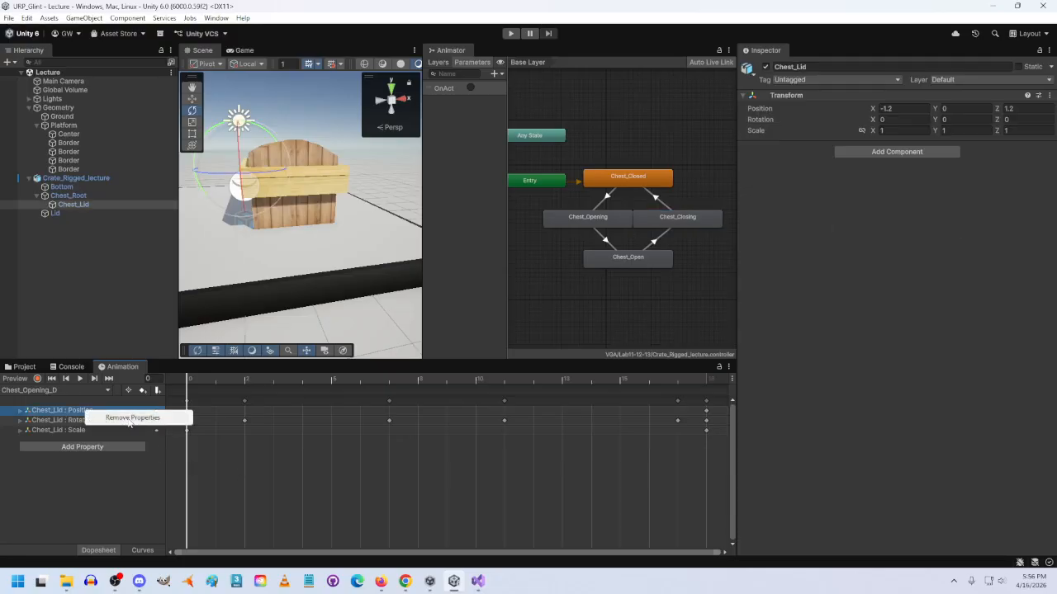
click(131, 423)
right_click(79, 419)
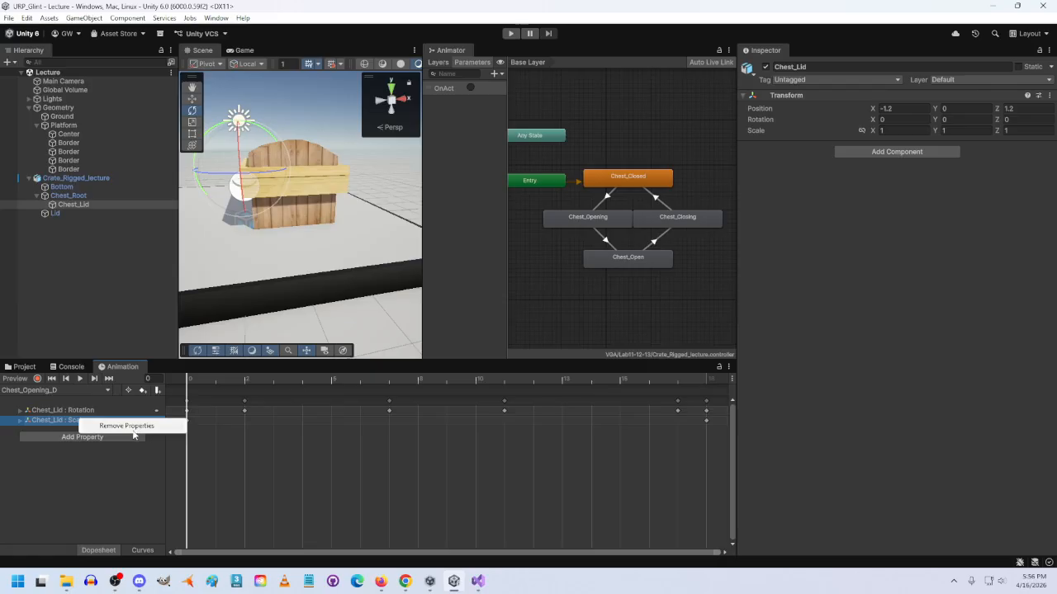
click(135, 427)
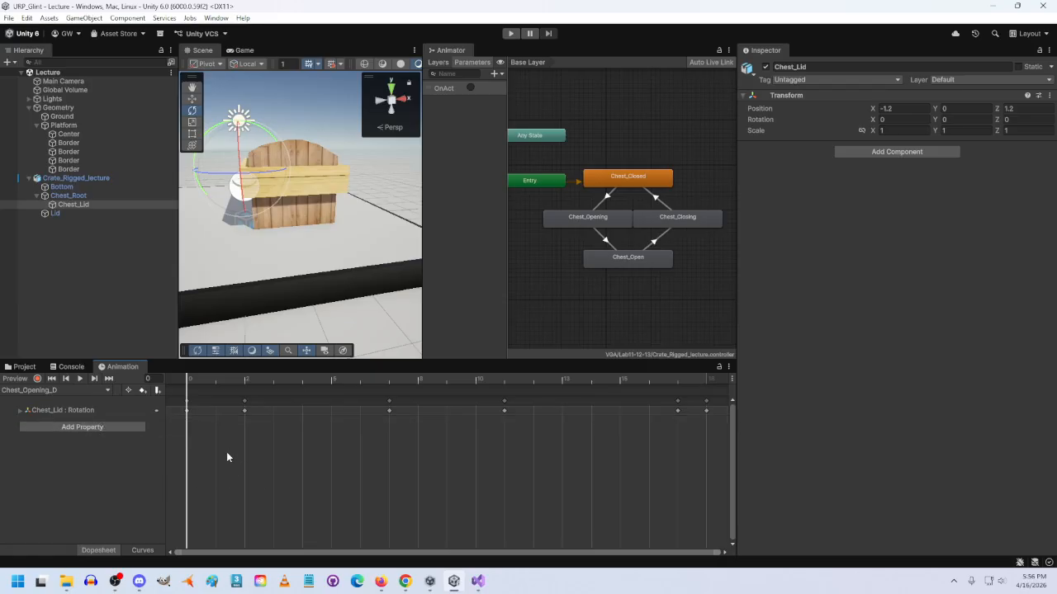
Step: Delete the intermediate Chest_Lid rotation keyframes in Chest_Opening_D, keeping only the first and last ones
mouse_move(192, 382)
mouse_down()
mouse_move(710, 390)
mouse_move(187, 376)
mouse_up()
drag(241, 453, 678, 398)
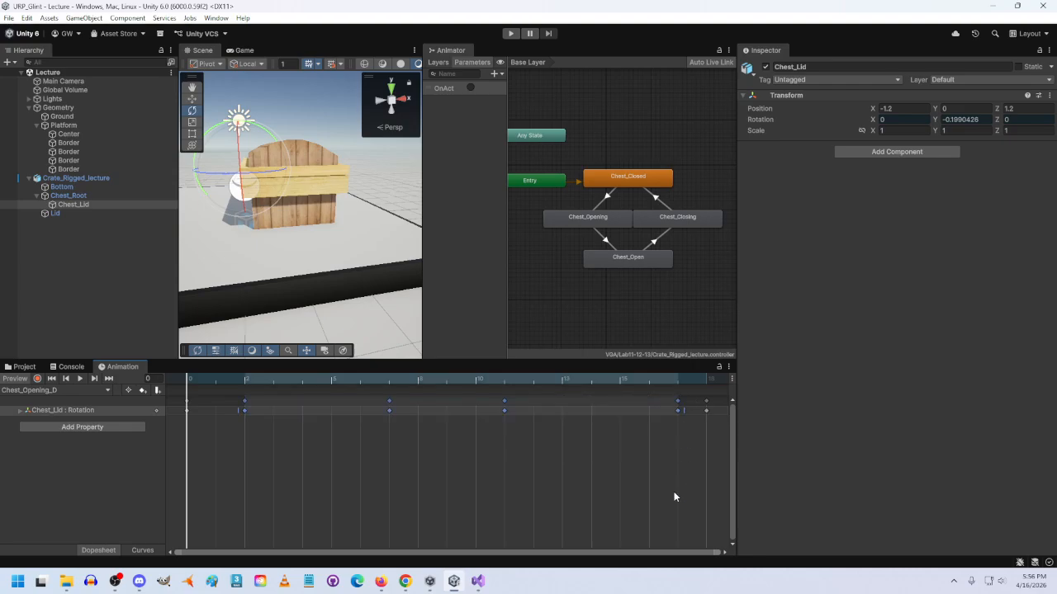
key(Delete)
mouse_move(188, 380)
mouse_down()
mouse_move(705, 380)
mouse_move(201, 378)
mouse_up()
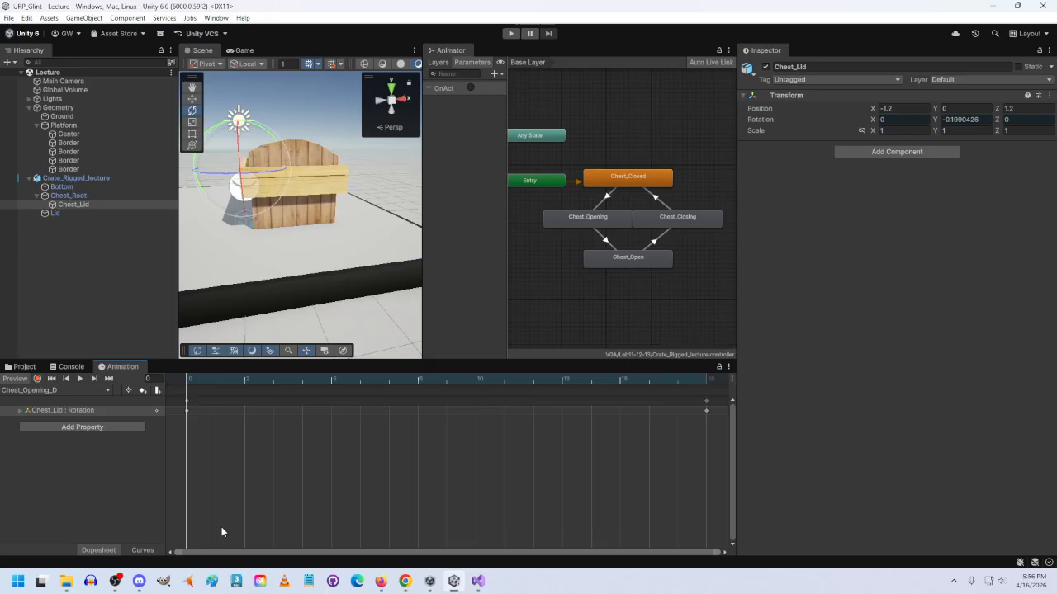
Step: Duplicate the Chest_Opening_D animation clip in the Lab11-12-13 folder
click(24, 367)
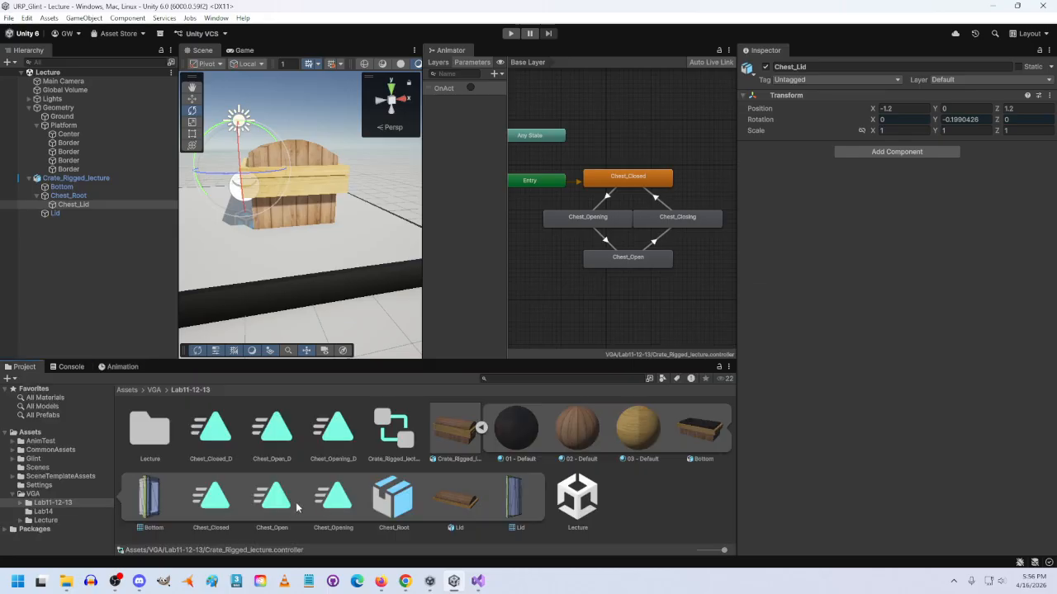
click(335, 435)
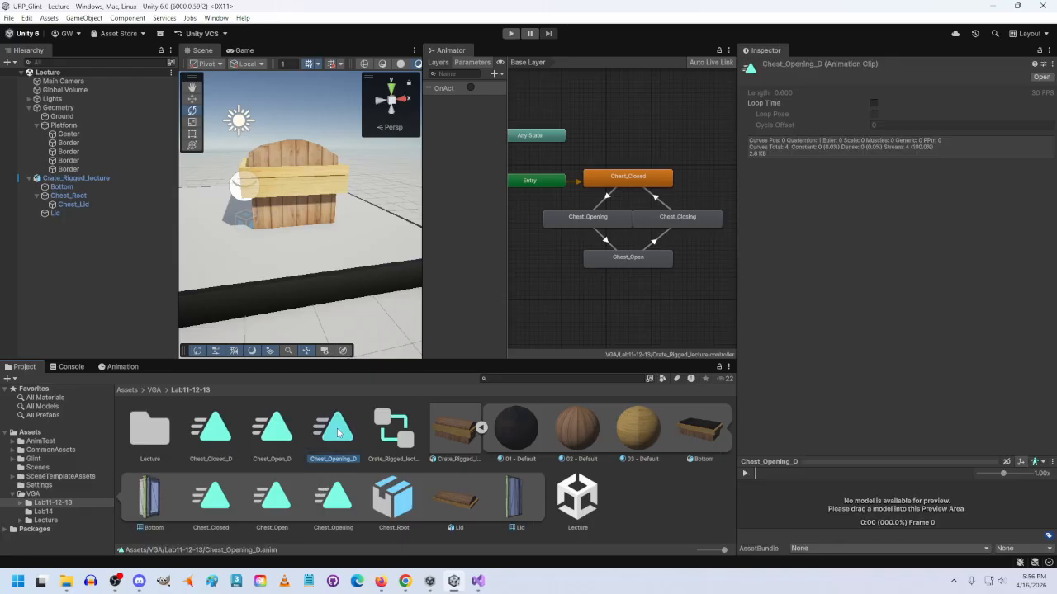
right_click(337, 435)
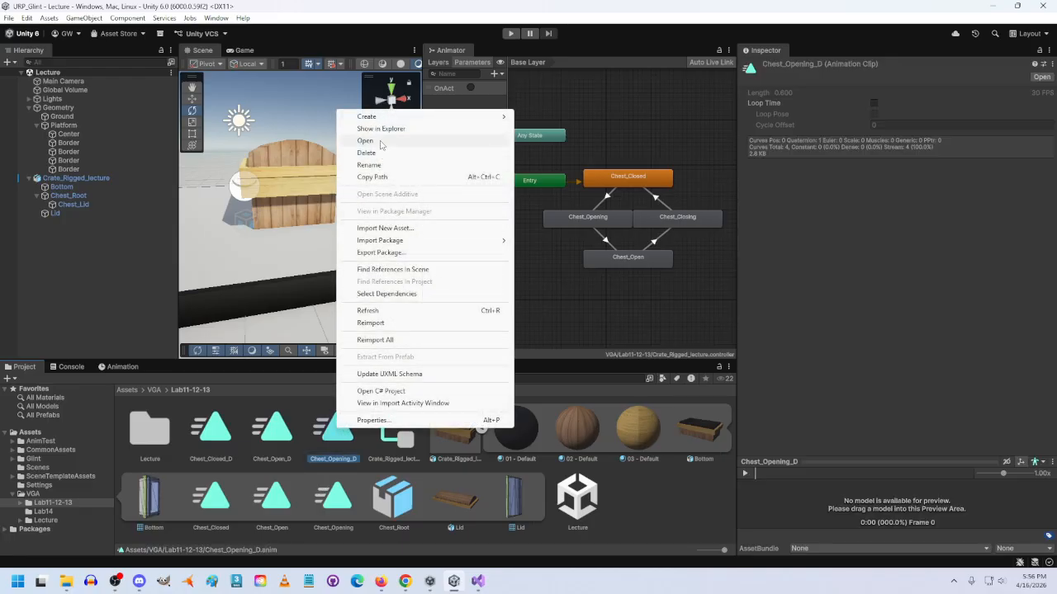
click(343, 437)
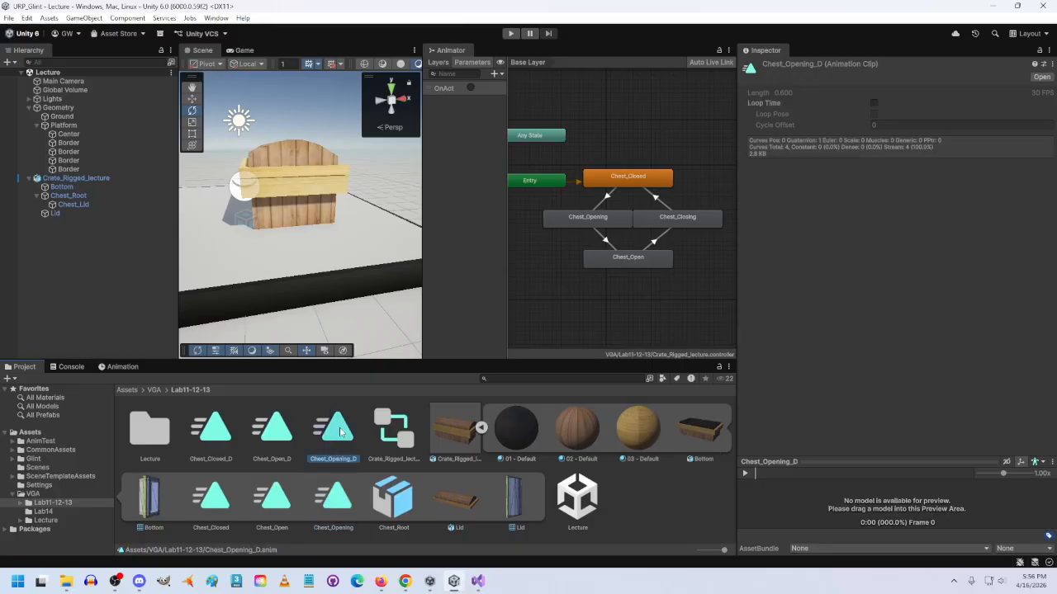
key(ctrl+d)
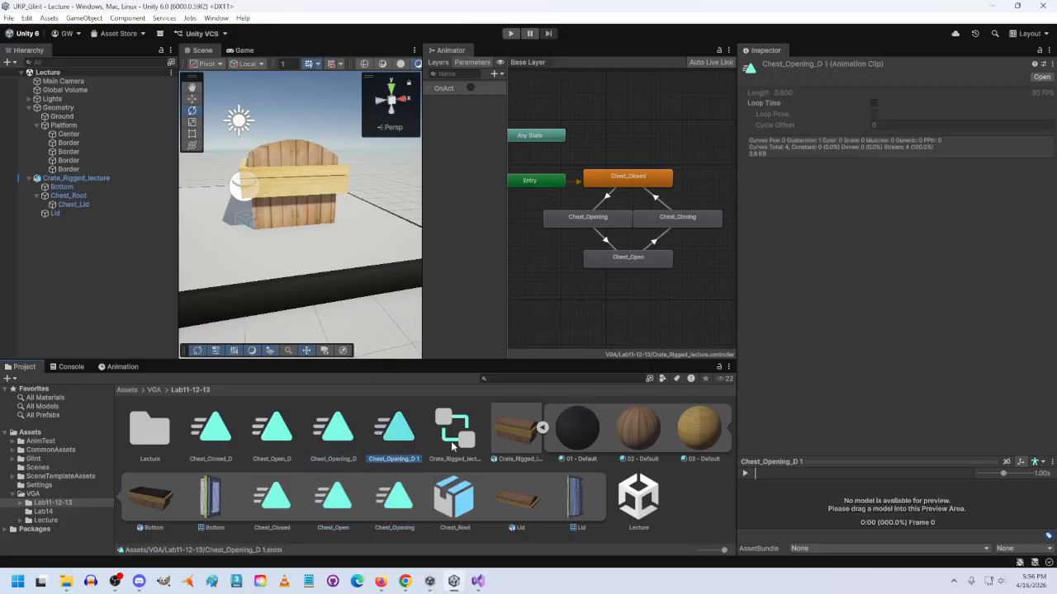
Step: Rename the duplicated opening clip as Chest_Closing_D
right_click(395, 435)
click(421, 166)
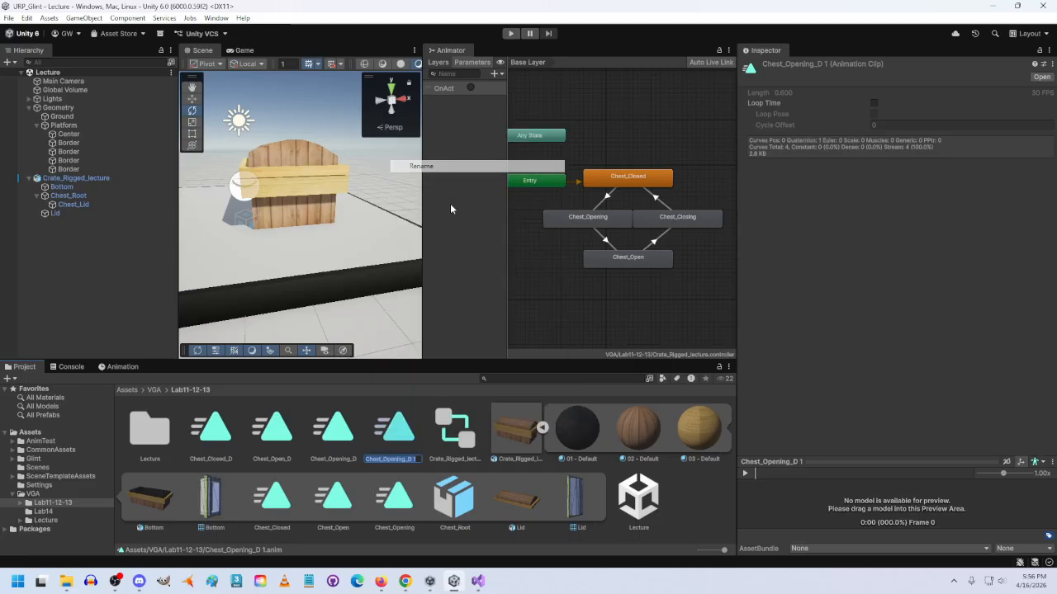
click(409, 458)
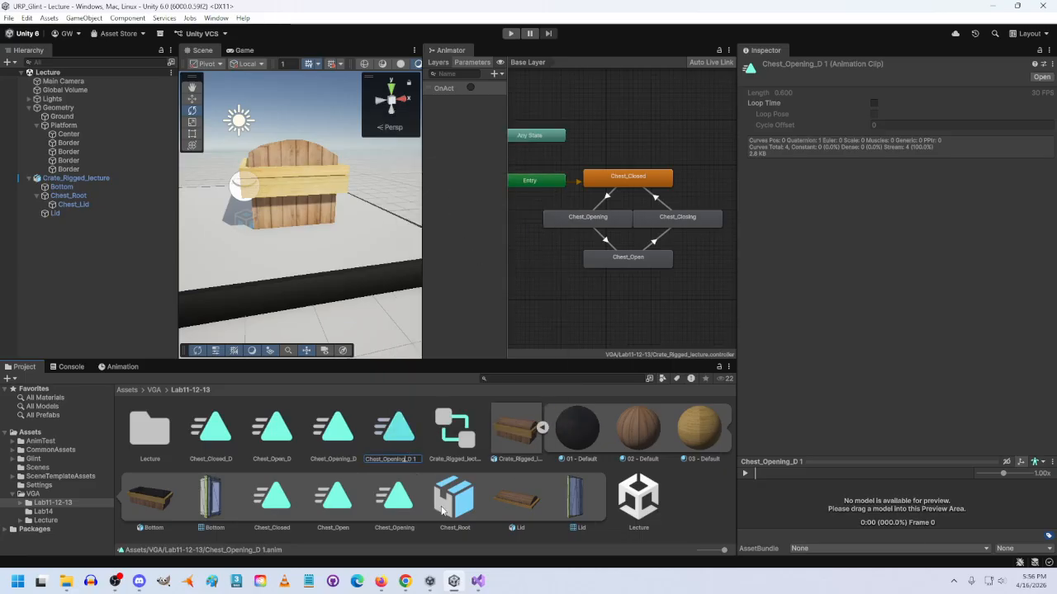
key(BackSpace)
key(BackSpace)
key(BackSpace)
key(BackSpace)
key(BackSpace)
key(BackSpace)
key(BackSpace)
key(BackSpace)
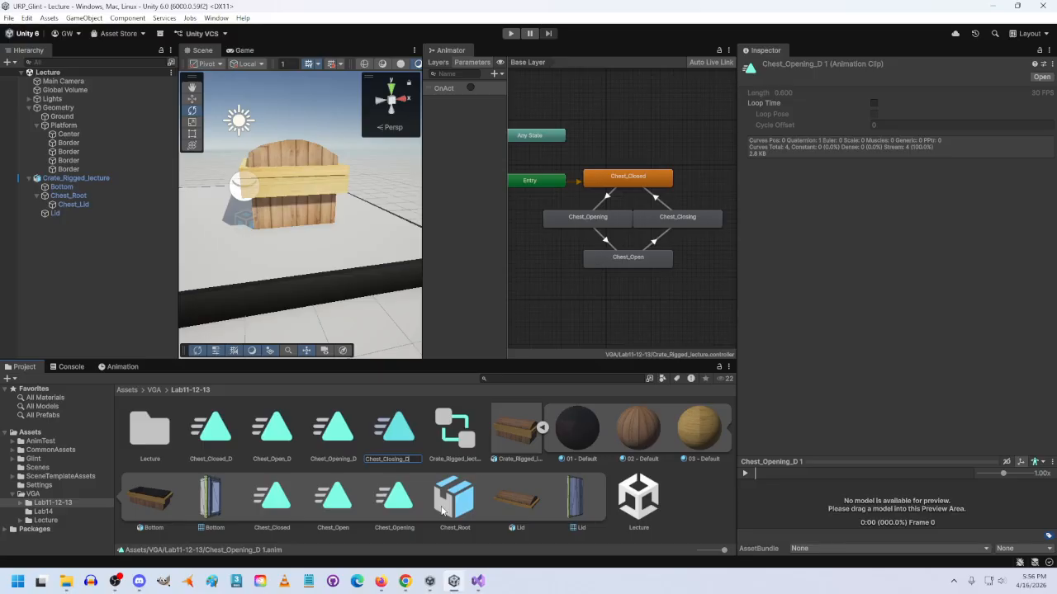
key(Delete)
key(Return)
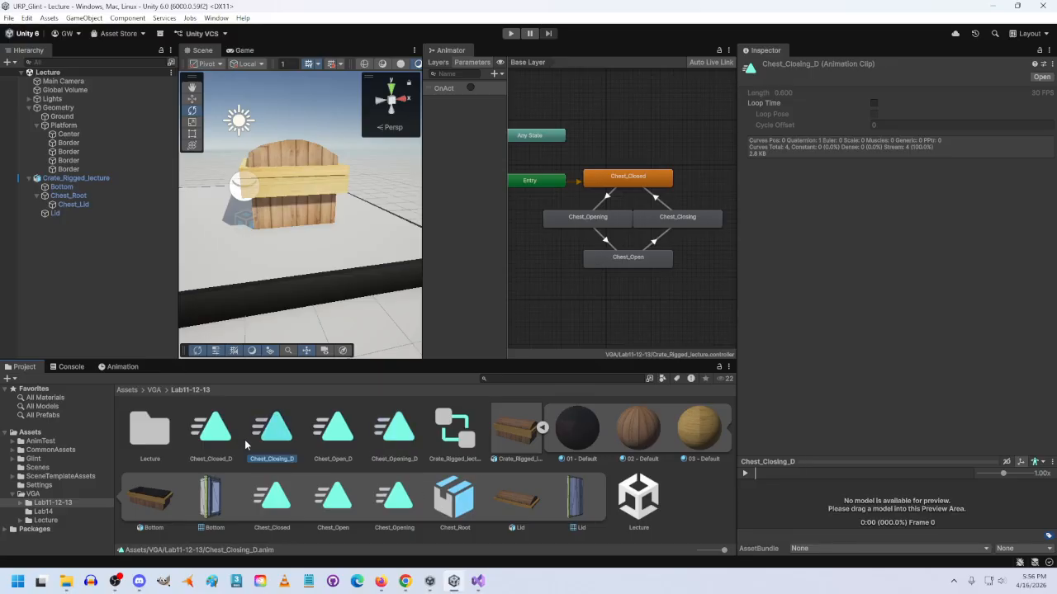
Step: Assign Chest_Closing_D as the motion of the Chest_Closing state and set its speed to 0.5
click(674, 225)
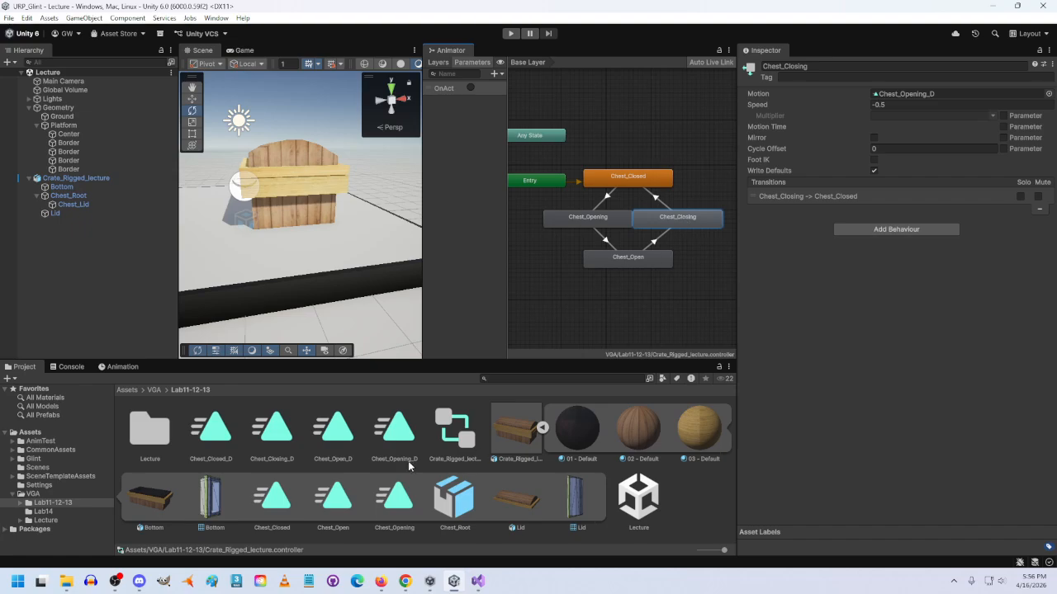
drag(275, 437, 906, 95)
click(876, 105)
text(-)
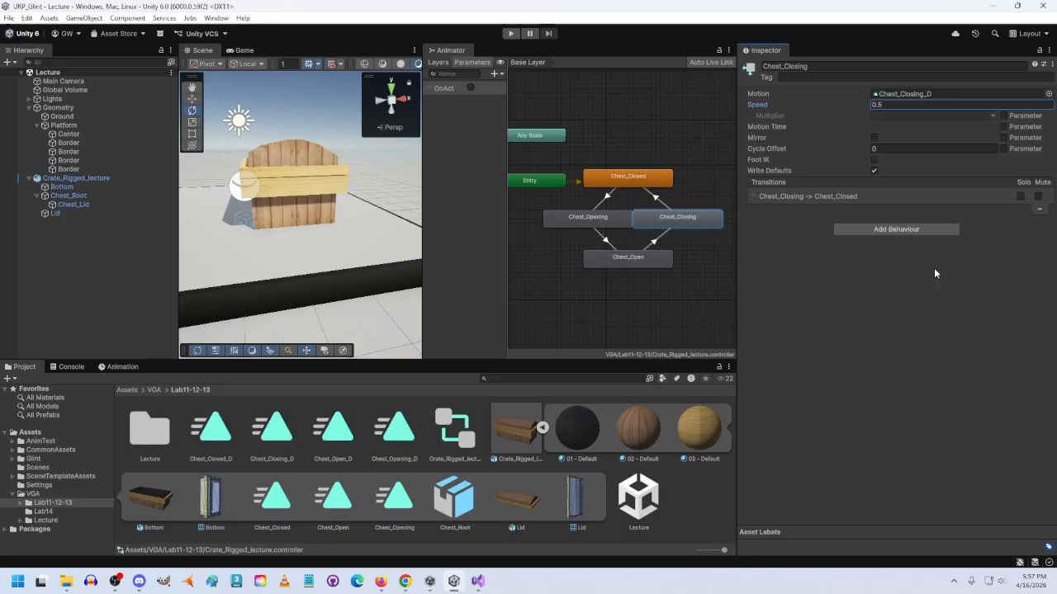
Step: Swap the first and last Chest_Lid rotation keyframes in the Chest_Closing_D clip so the lid starts open and ends closed
click(121, 366)
click(80, 390)
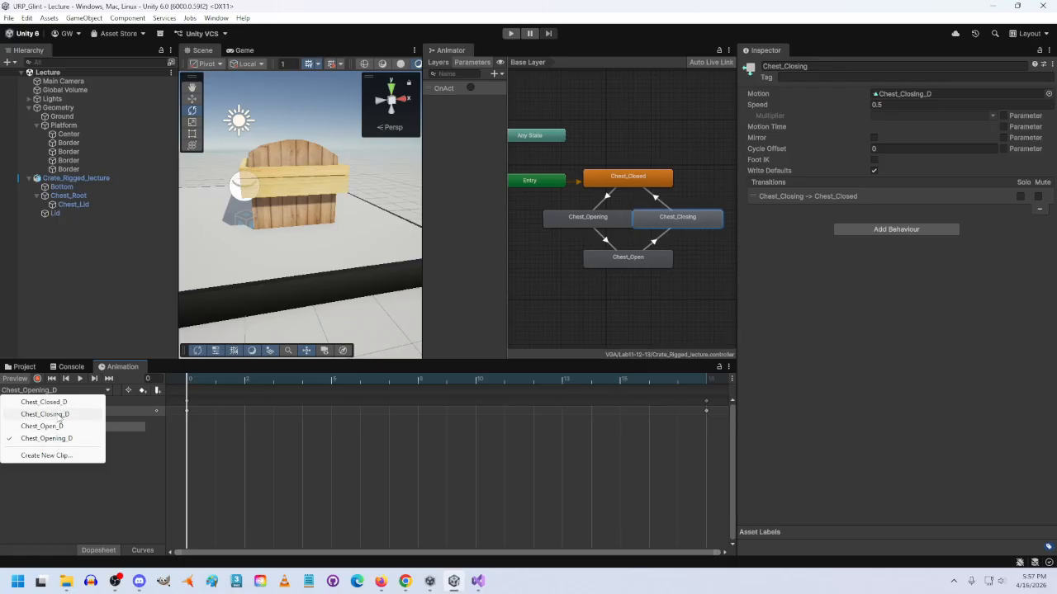
click(58, 413)
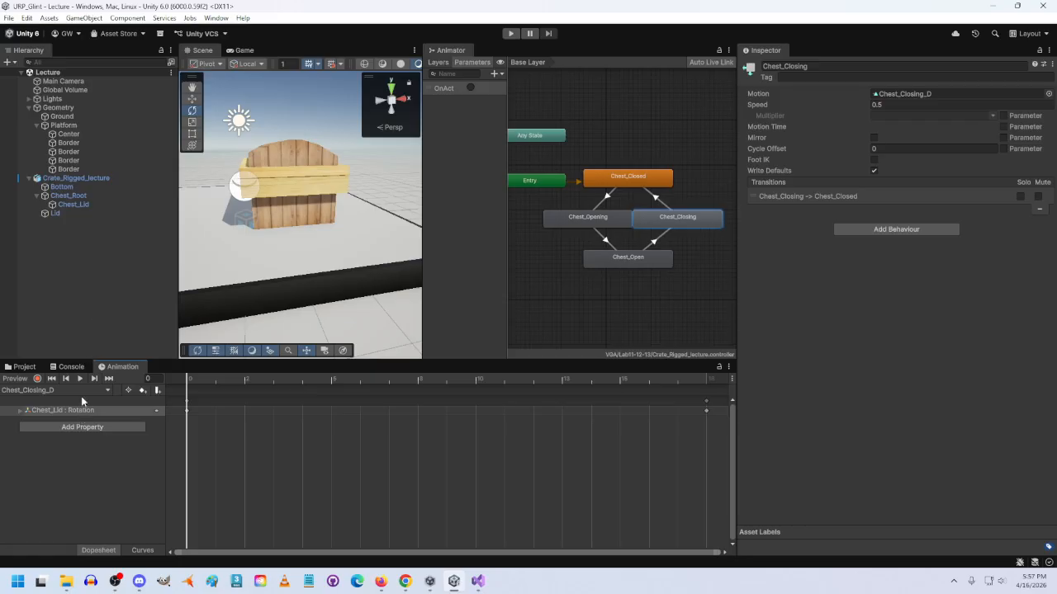
click(64, 204)
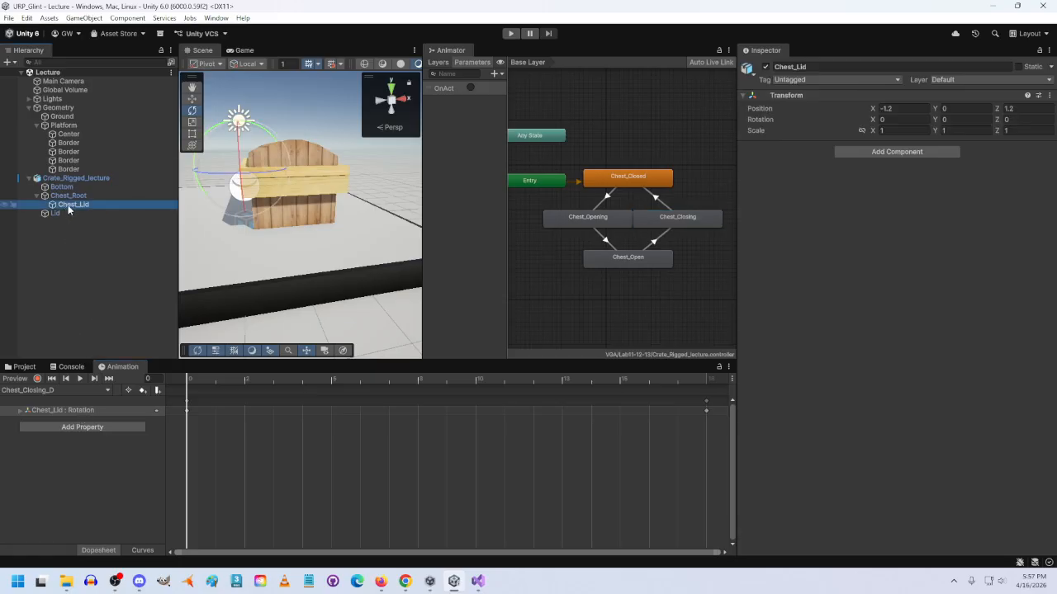
click(707, 425)
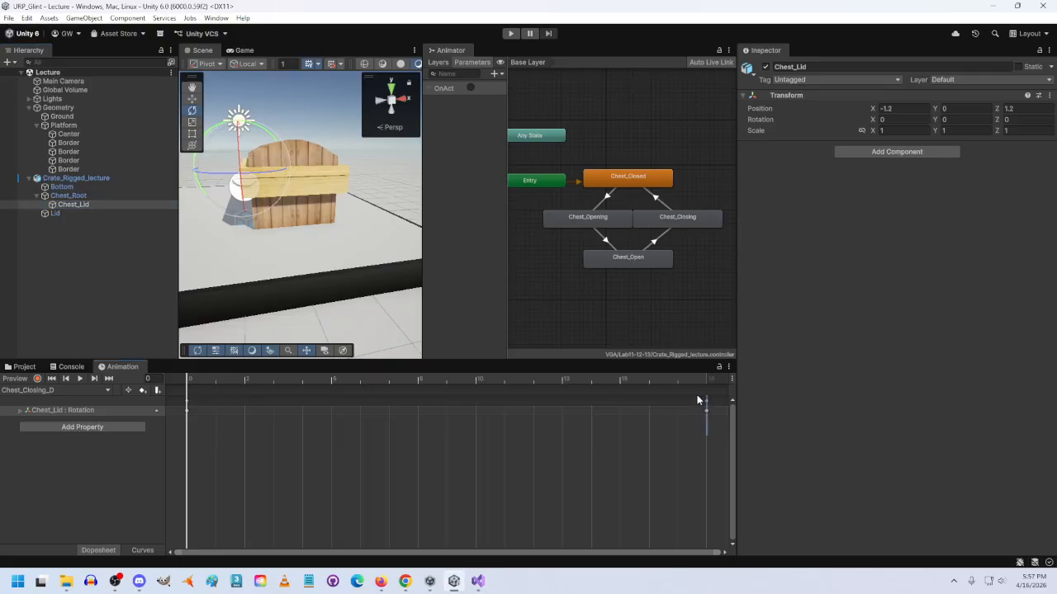
drag(706, 410, 569, 412)
drag(695, 415, 710, 412)
drag(215, 411, 178, 388)
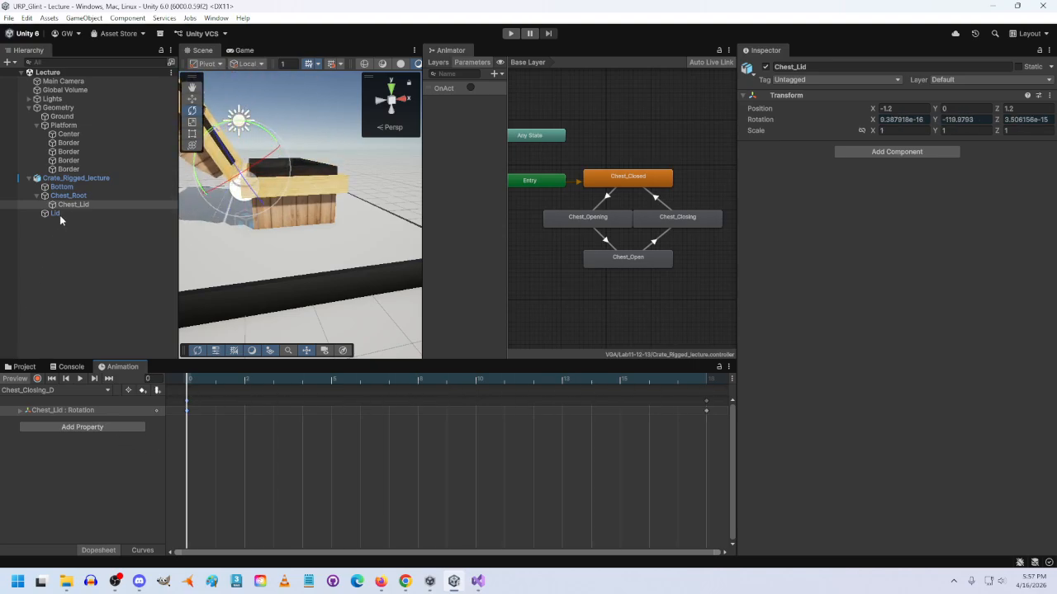
Step: Play the scene in the Game view with Crate_Rigged_lecture selected, test the crate's opening and closing, and stop playback
click(63, 177)
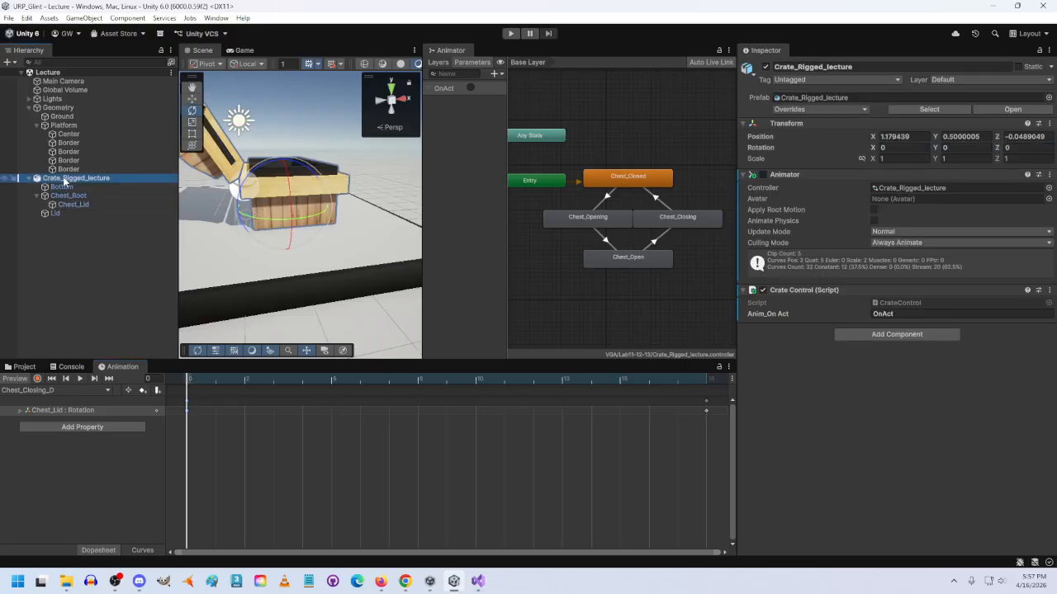
click(243, 50)
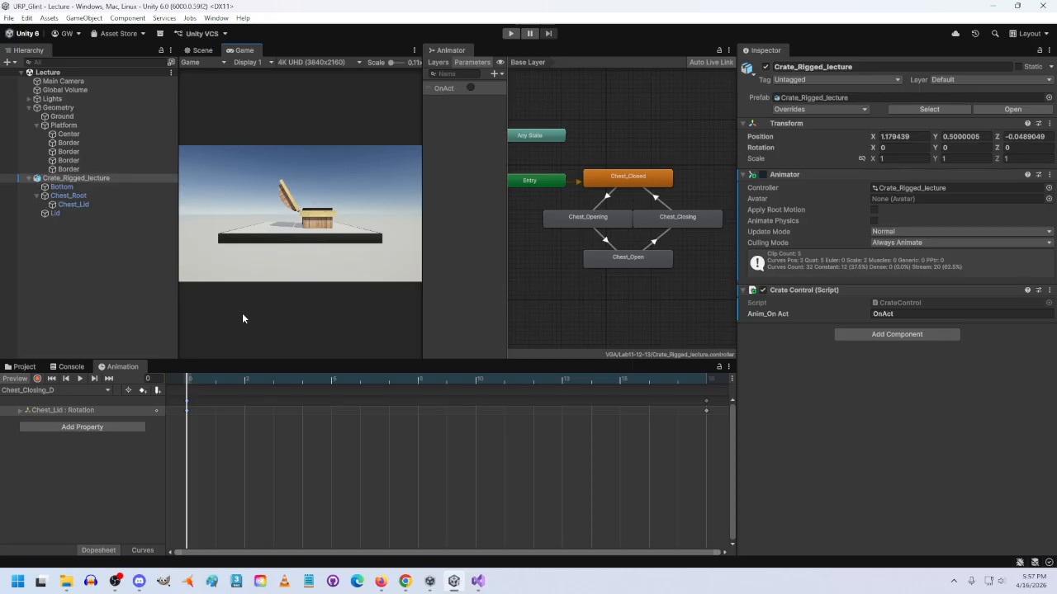
click(511, 33)
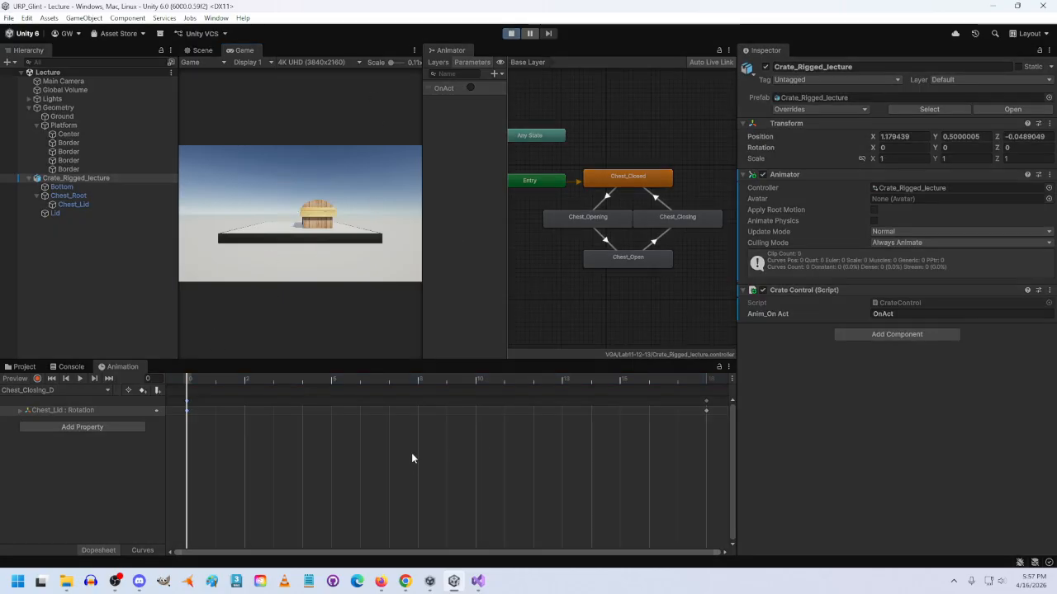
click(336, 269)
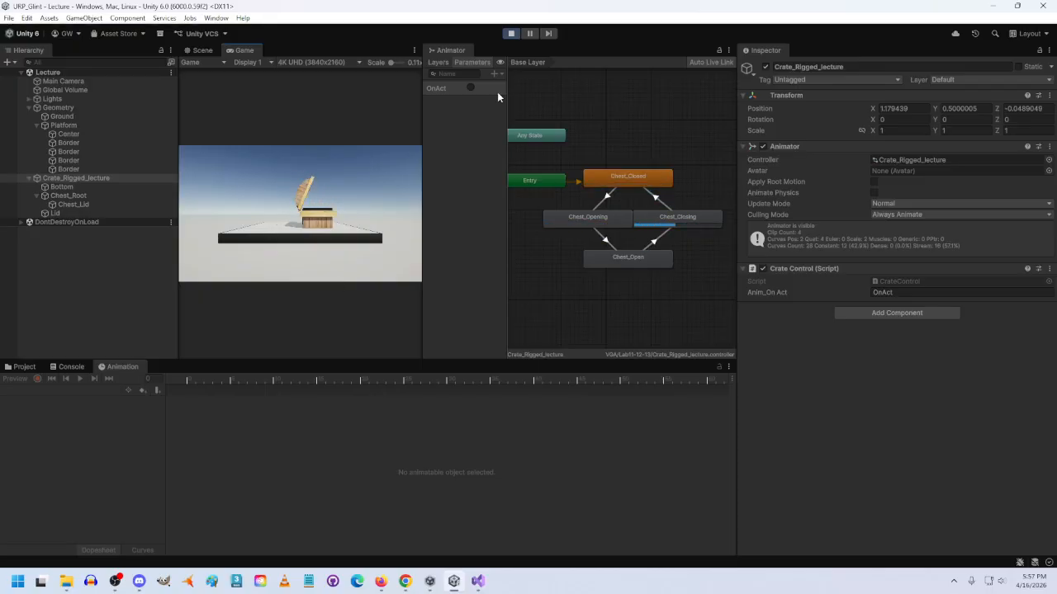
click(511, 33)
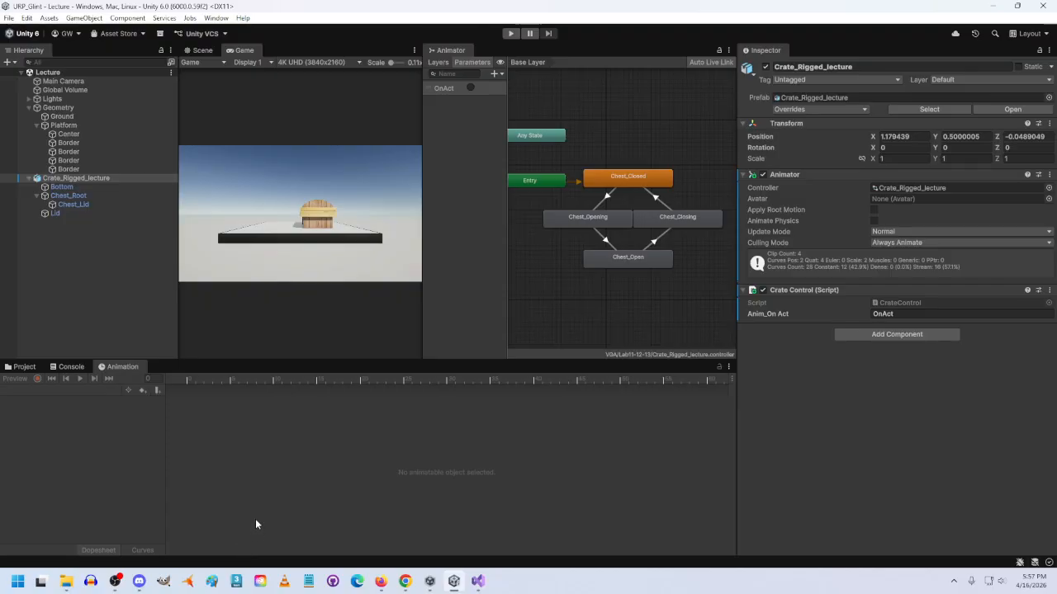
Step: Add the AnimEventsExample script from Lab14 to Crate_Rigged_lecture, assigning the close sound to Close_wav and the open sound to Open_wav
click(23, 367)
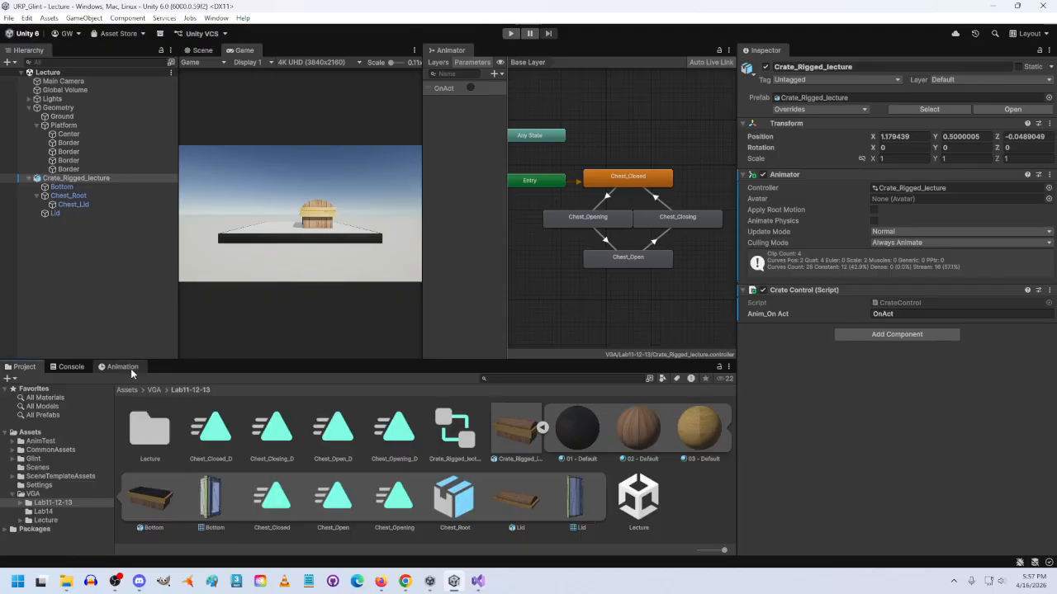
click(45, 512)
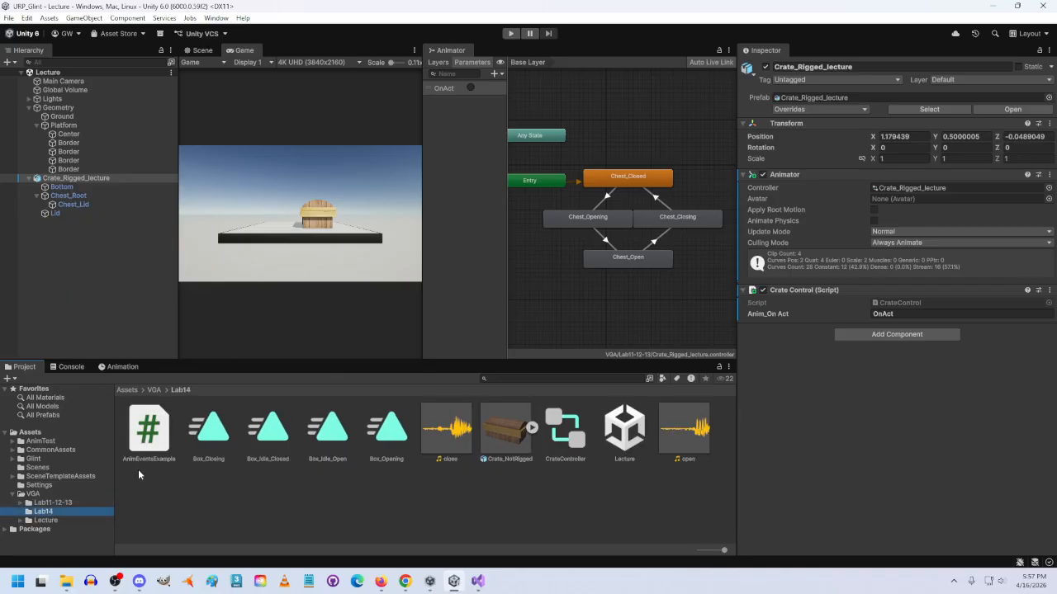
drag(136, 440, 846, 425)
drag(438, 437, 911, 377)
drag(673, 427, 967, 382)
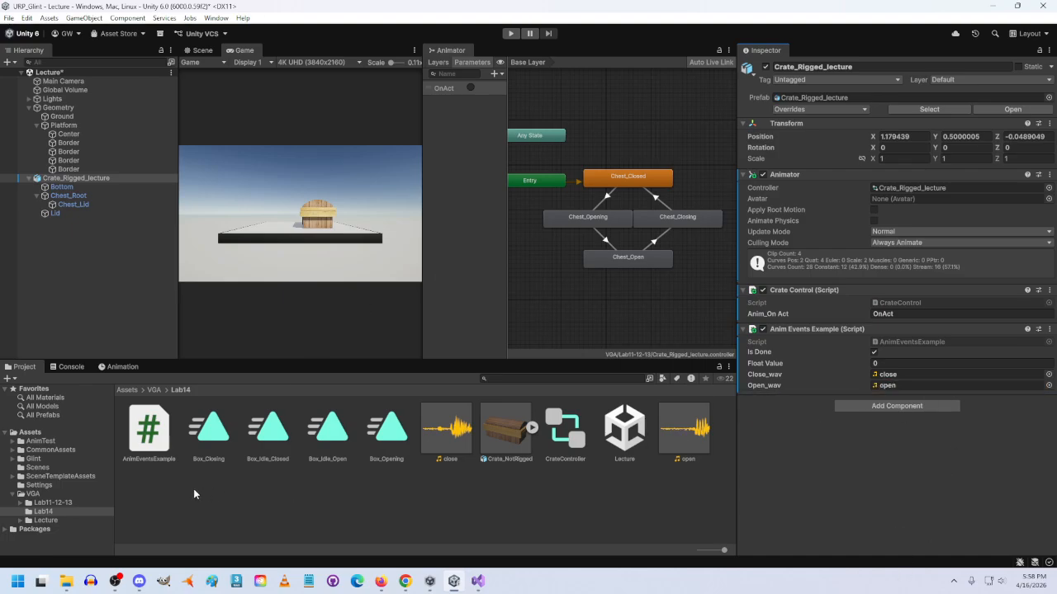
Step: Add an animation event at frame 1 of Chest_Closing_D that calls the PlayCloseSound method of AnimEventsExample
click(122, 366)
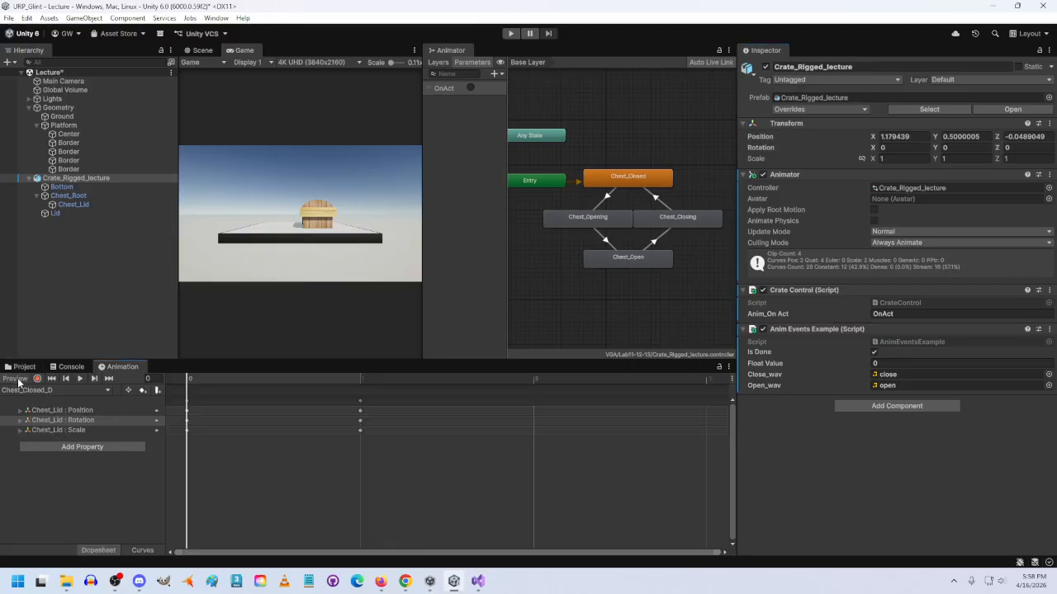
click(102, 385)
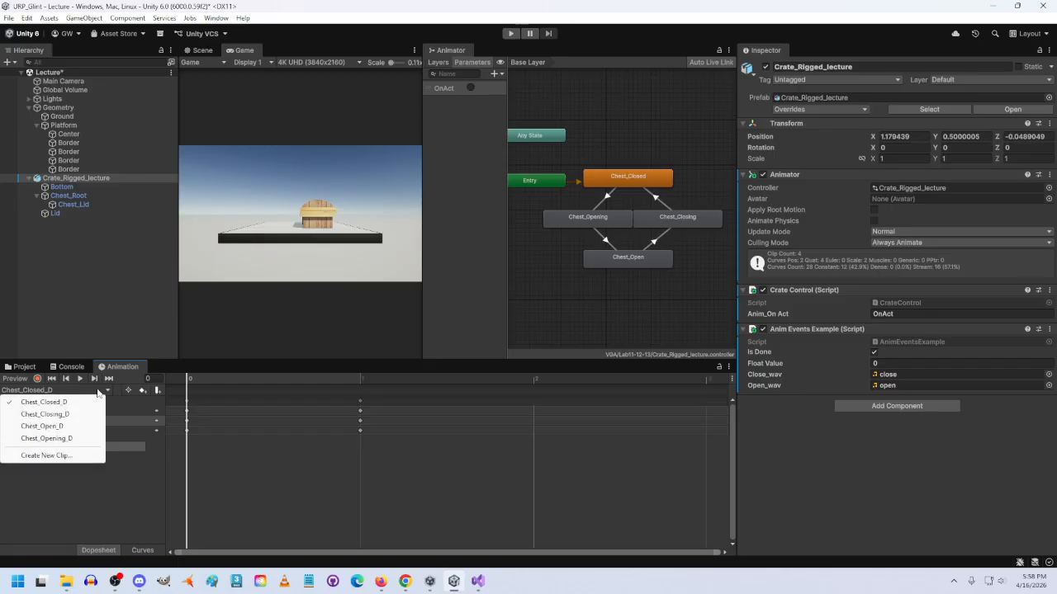
click(58, 417)
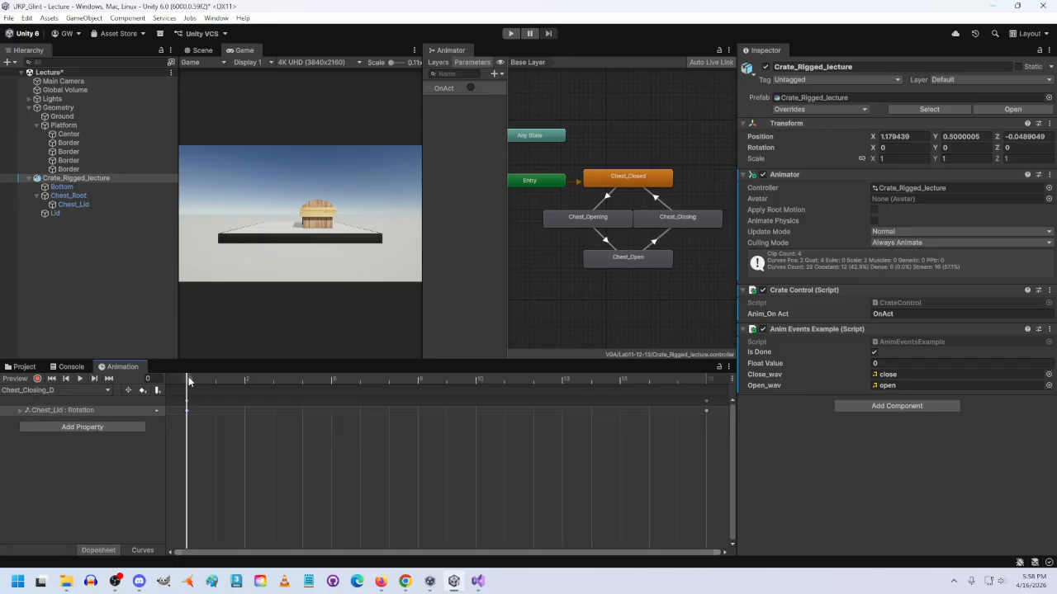
click(210, 379)
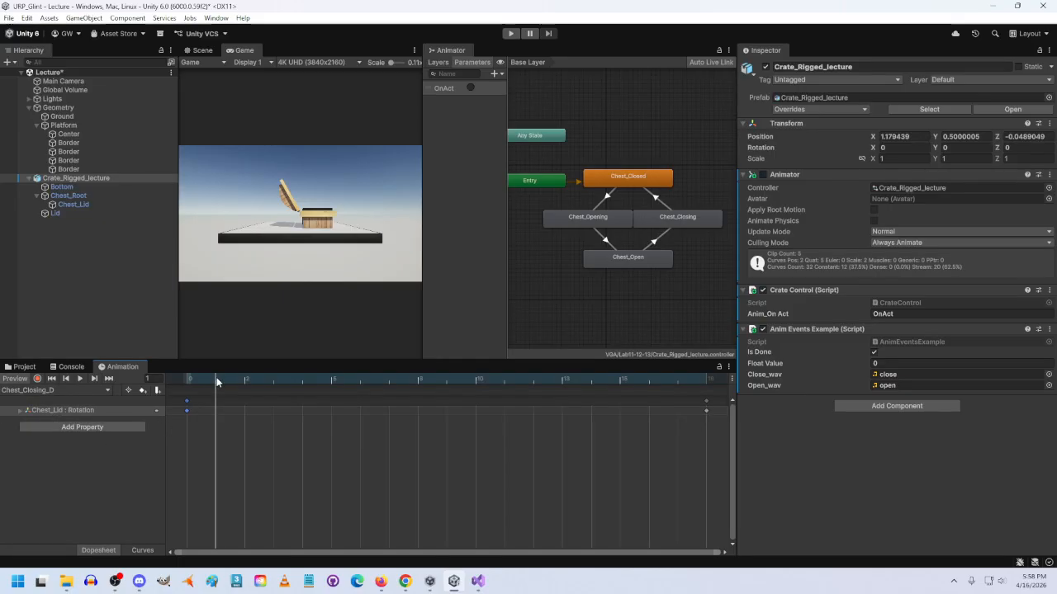
click(158, 391)
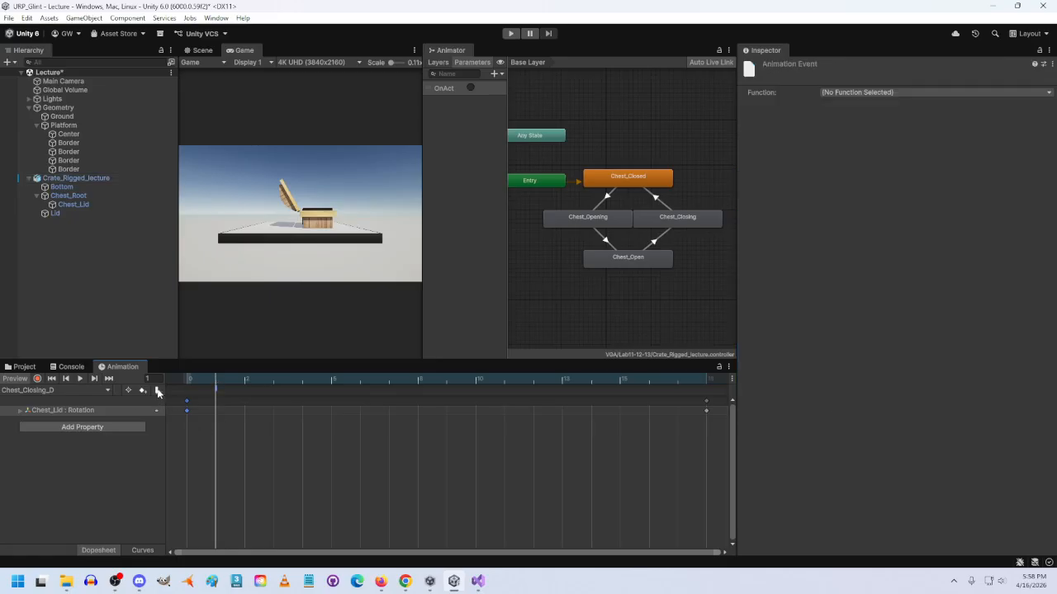
click(874, 92)
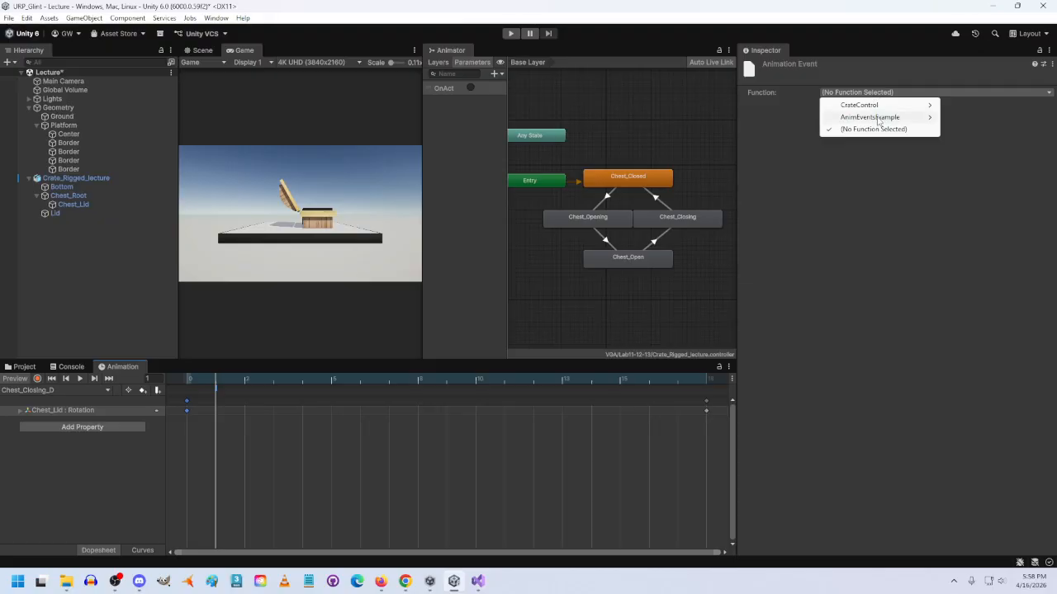
mouse_move(880, 120)
mouse_move(984, 122)
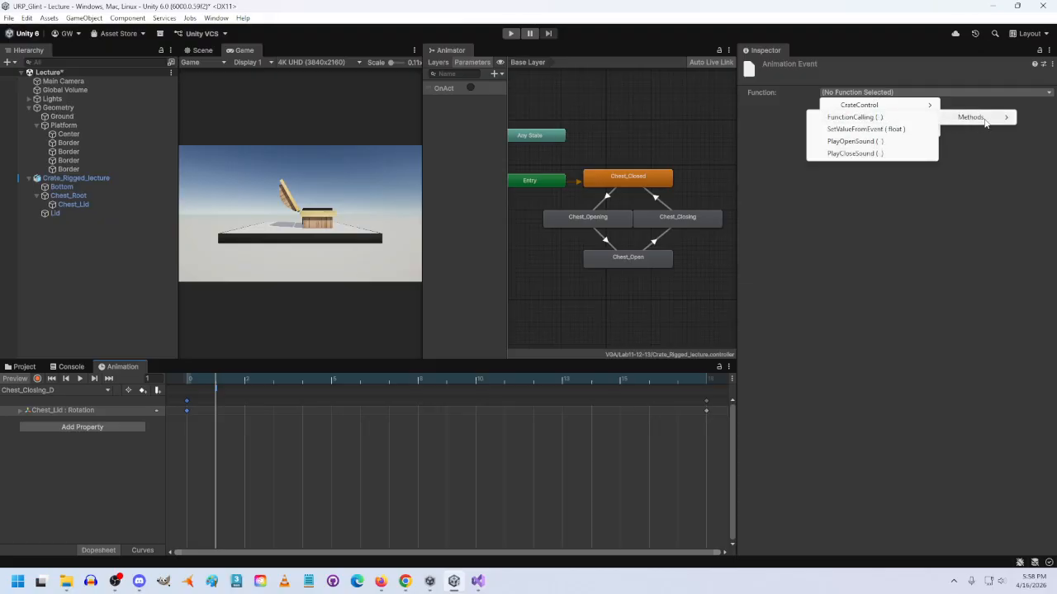
click(873, 154)
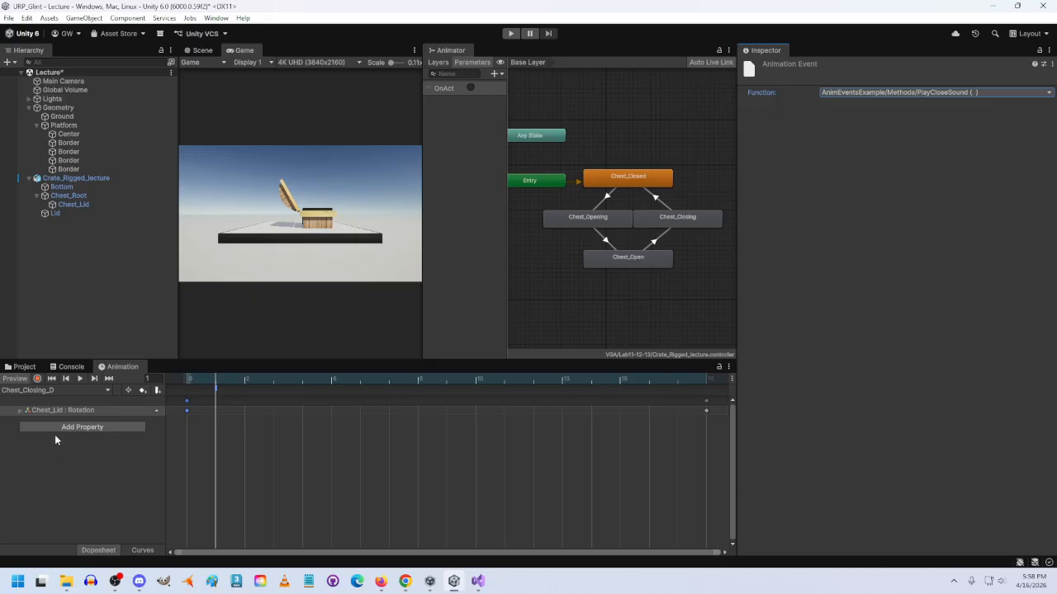
Step: Add an animation event at frame 1 of Chest_Opening_D that calls the PlayOpenSound method of AnimEventsExample
click(106, 388)
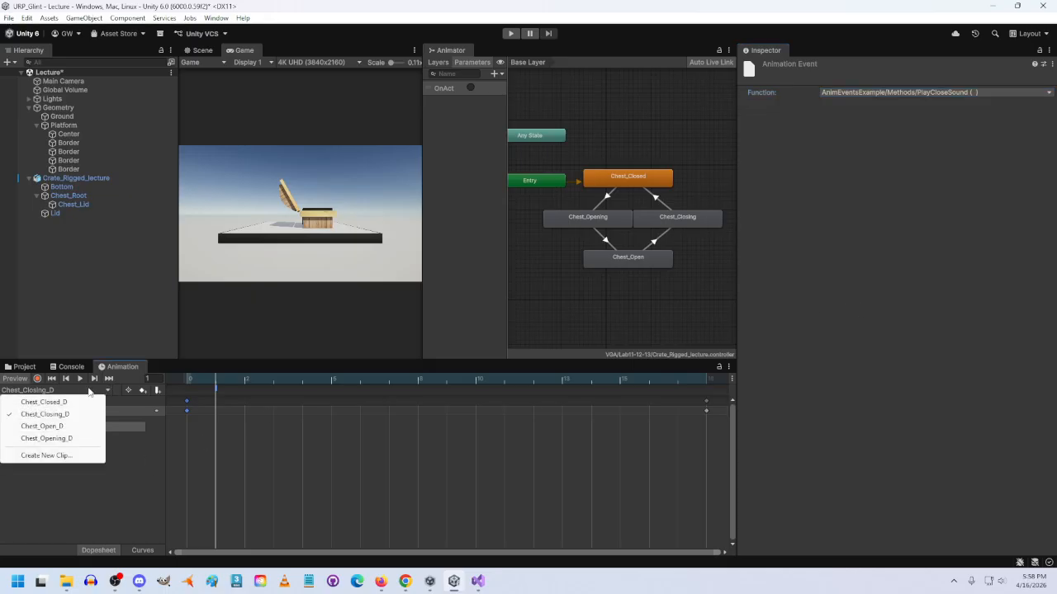
click(63, 438)
click(214, 379)
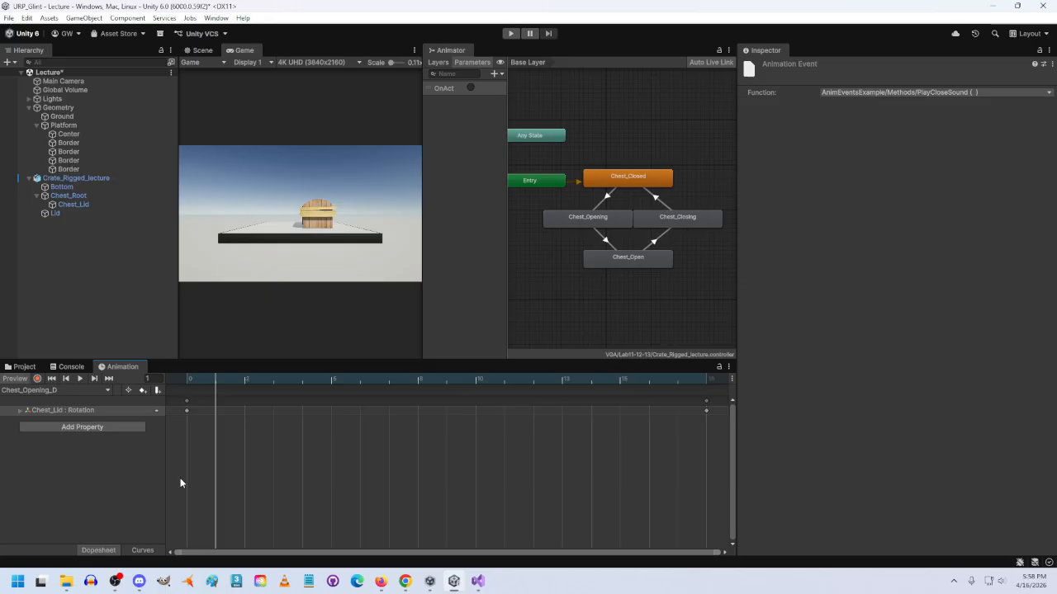
click(157, 390)
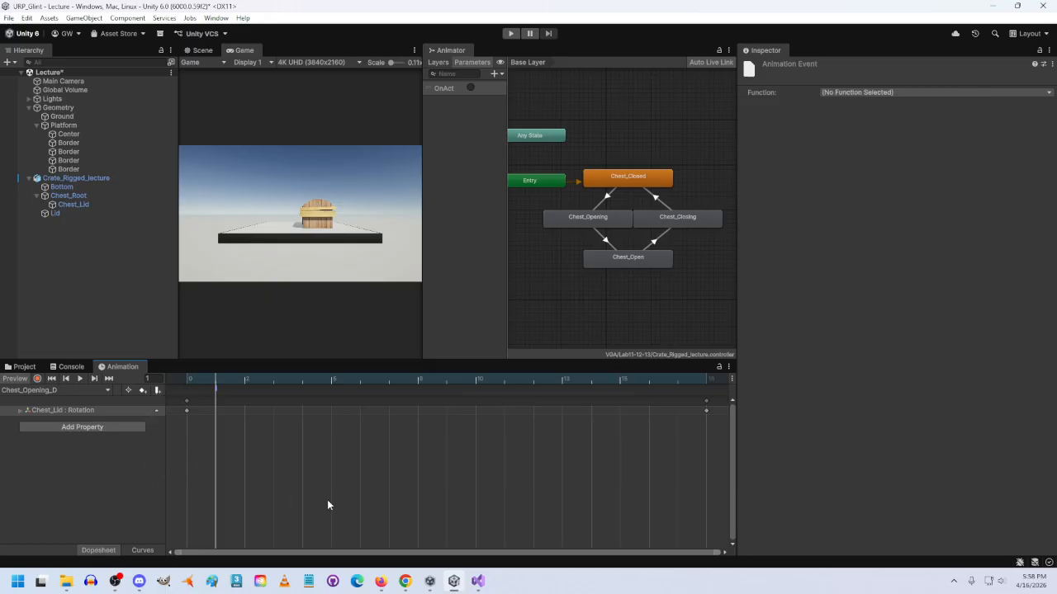
click(854, 92)
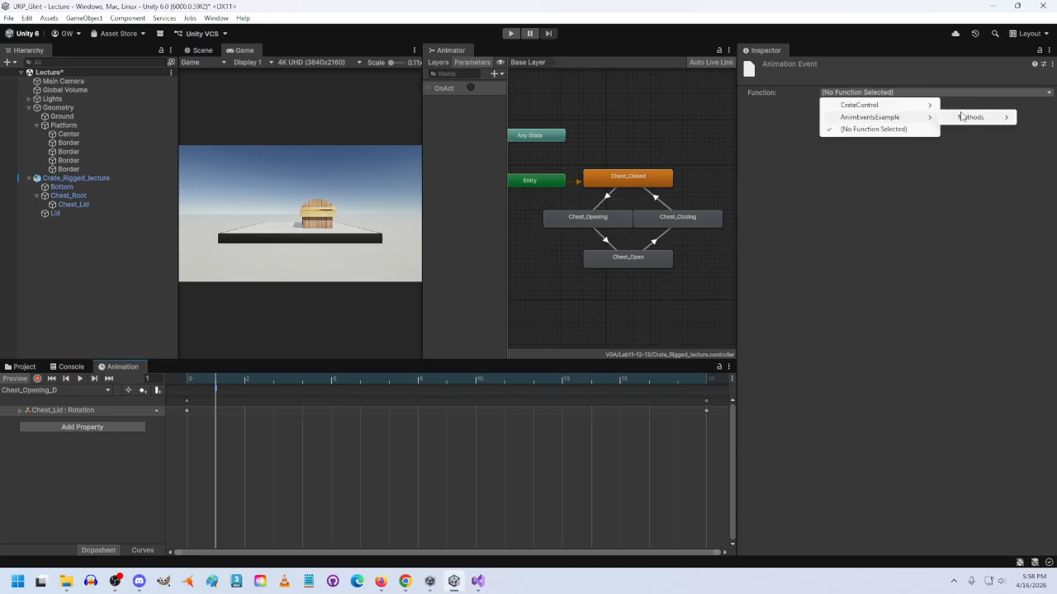
mouse_move(962, 118)
click(875, 141)
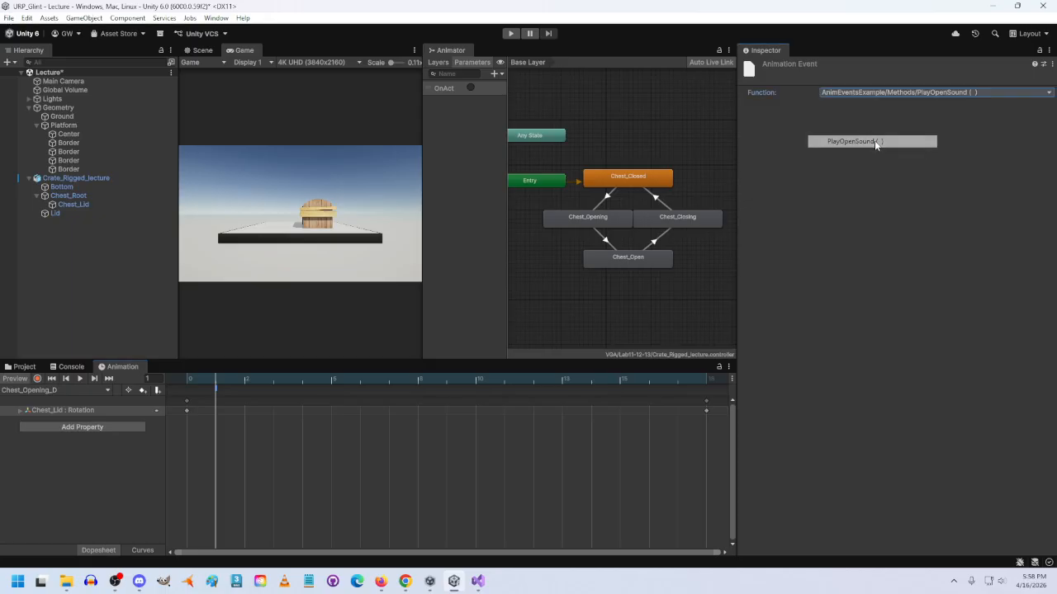
Step: Play the scene with Crate_Rigged_lecture selected, test the crate's open and close sounds in the Game view, and stop playback
click(68, 177)
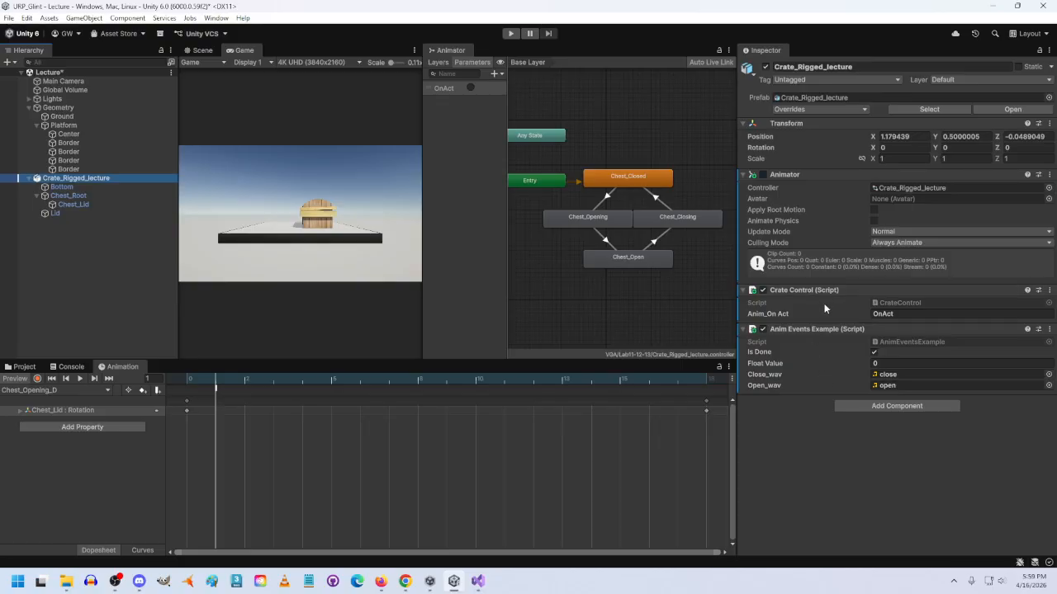
click(511, 33)
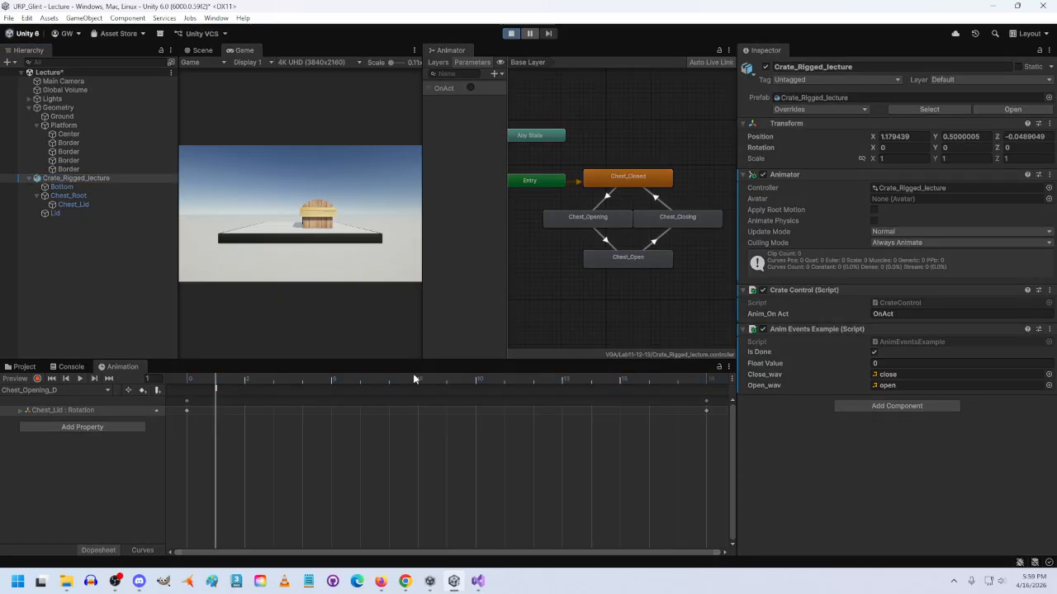
click(313, 276)
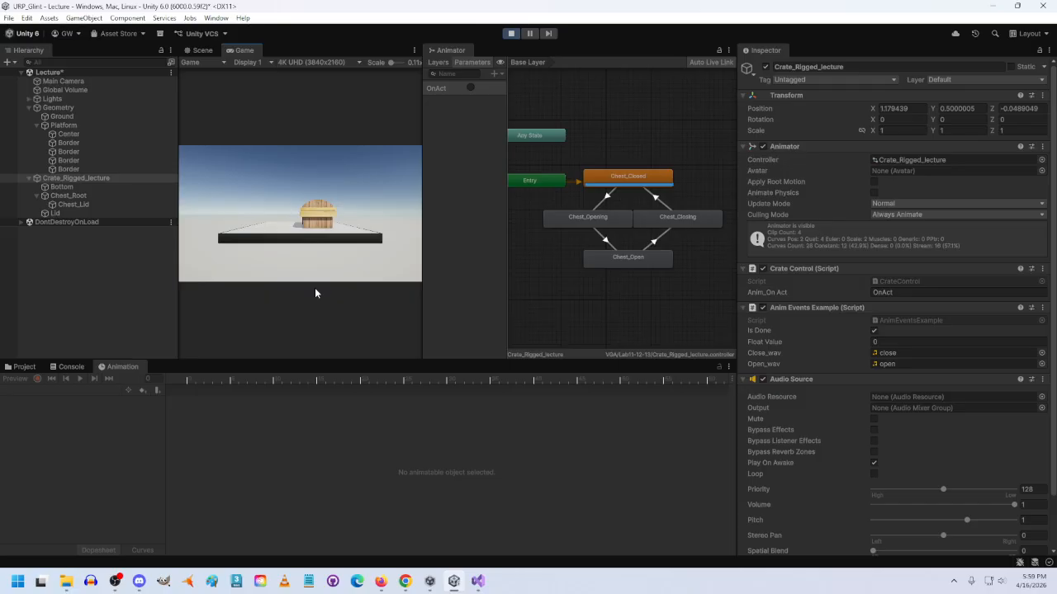
click(511, 33)
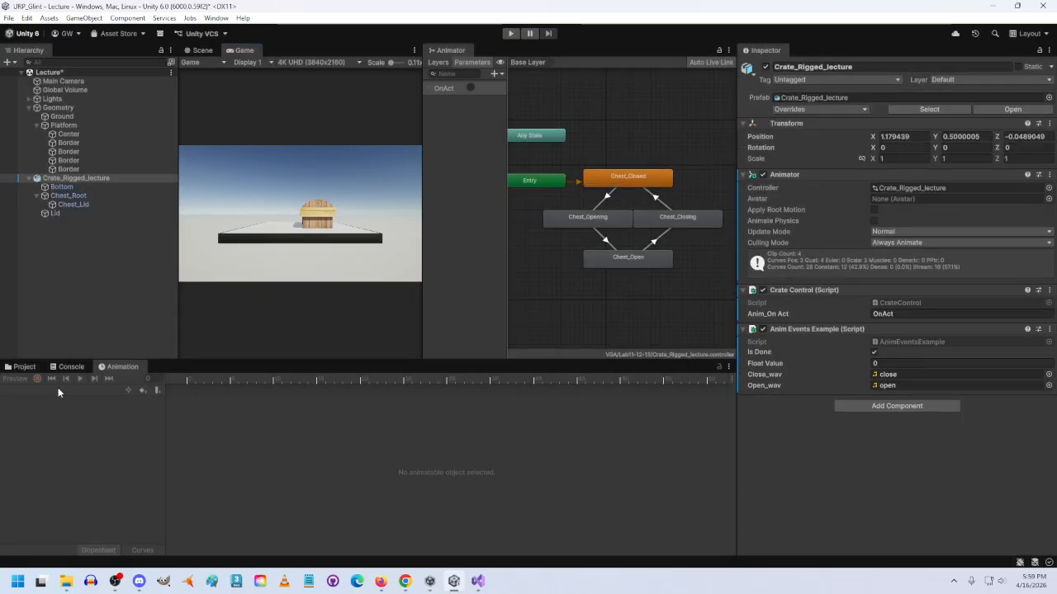
Step: Examine the crate assets in Lab14 and Lab11-12-13, comparing the imported Chest_Opening clip with the editable Chest_Closing_D clip
click(24, 367)
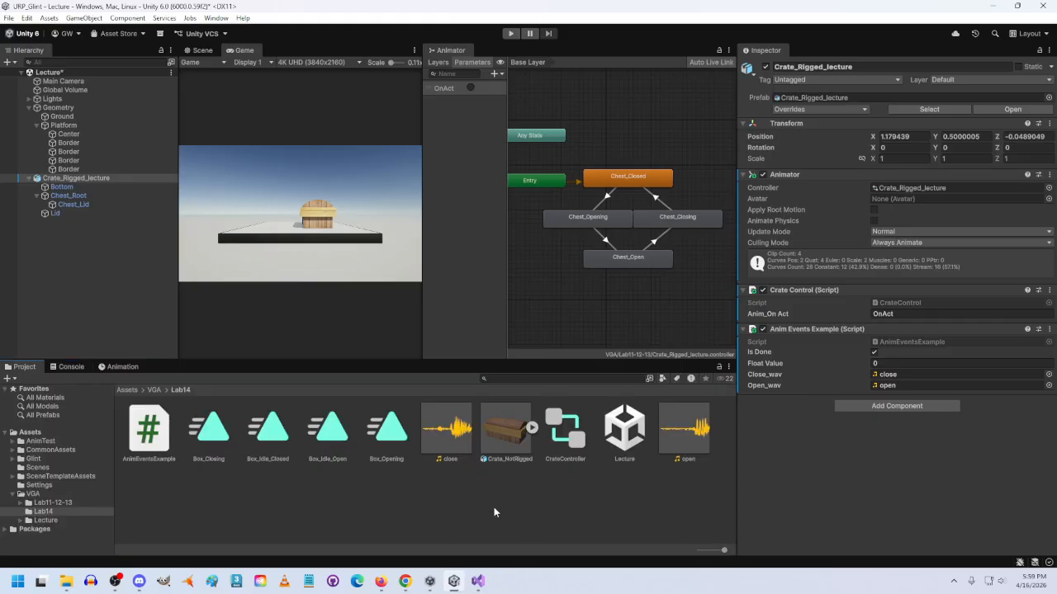
click(532, 428)
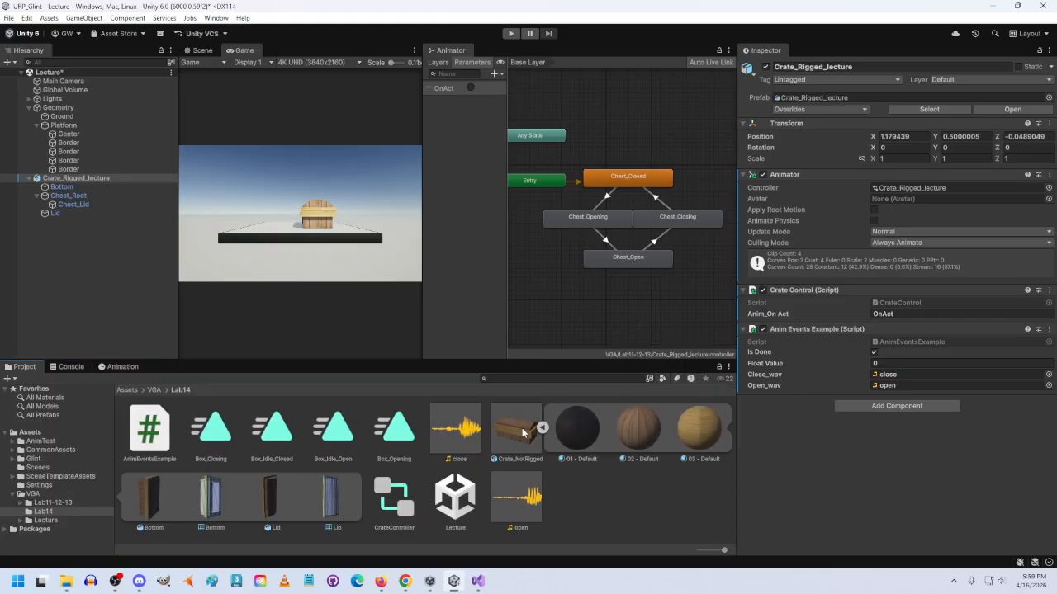
click(543, 427)
click(154, 389)
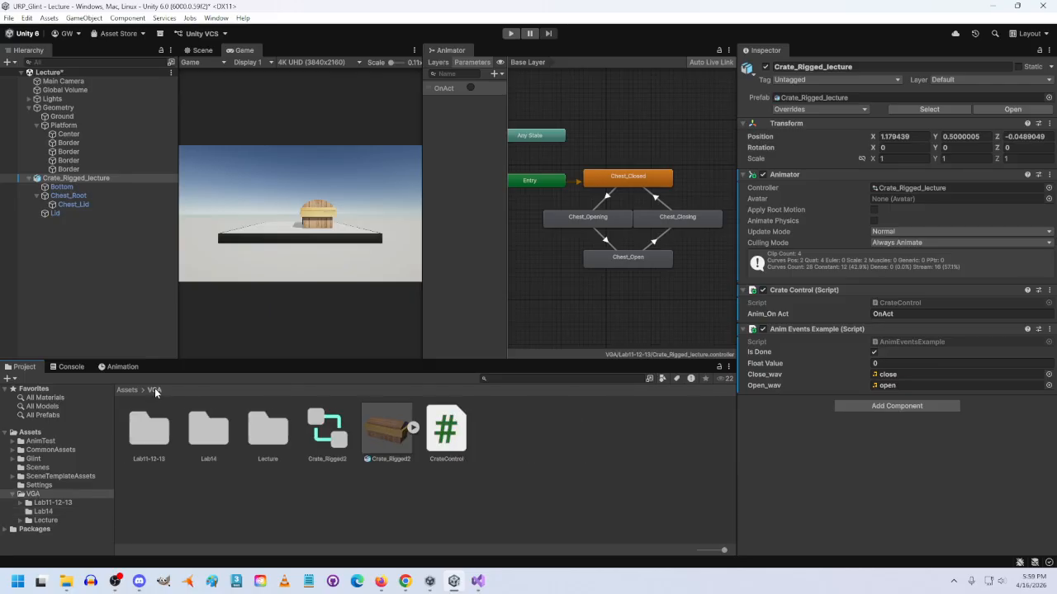
click(149, 436)
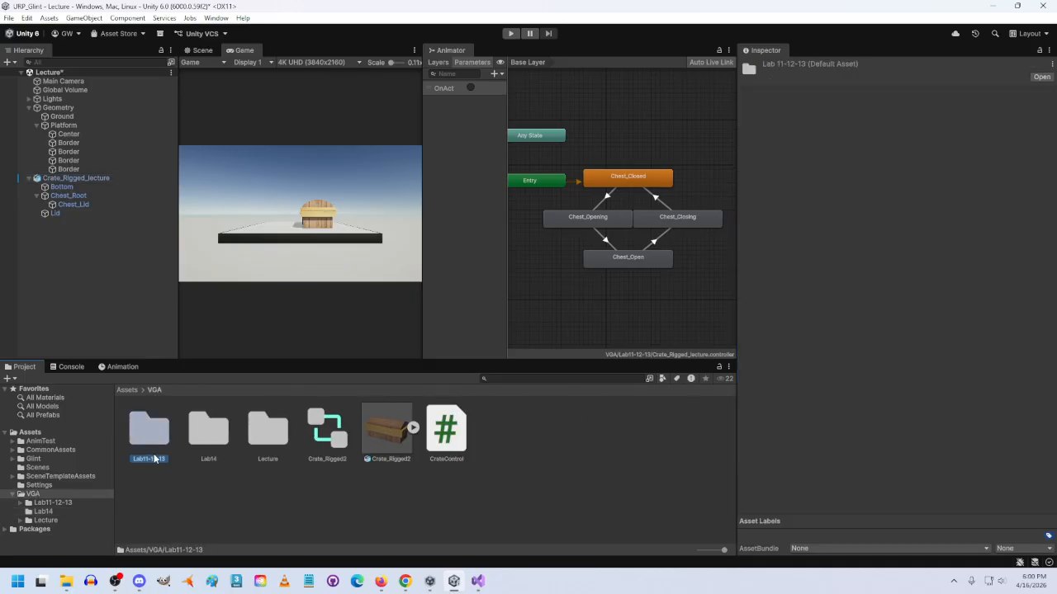
double_click(167, 440)
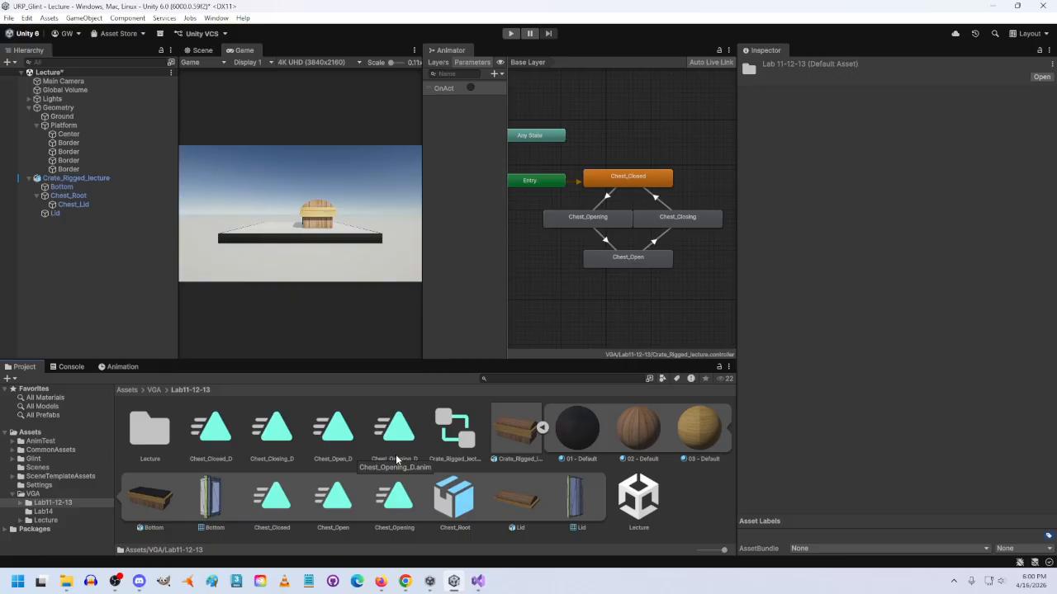
click(402, 504)
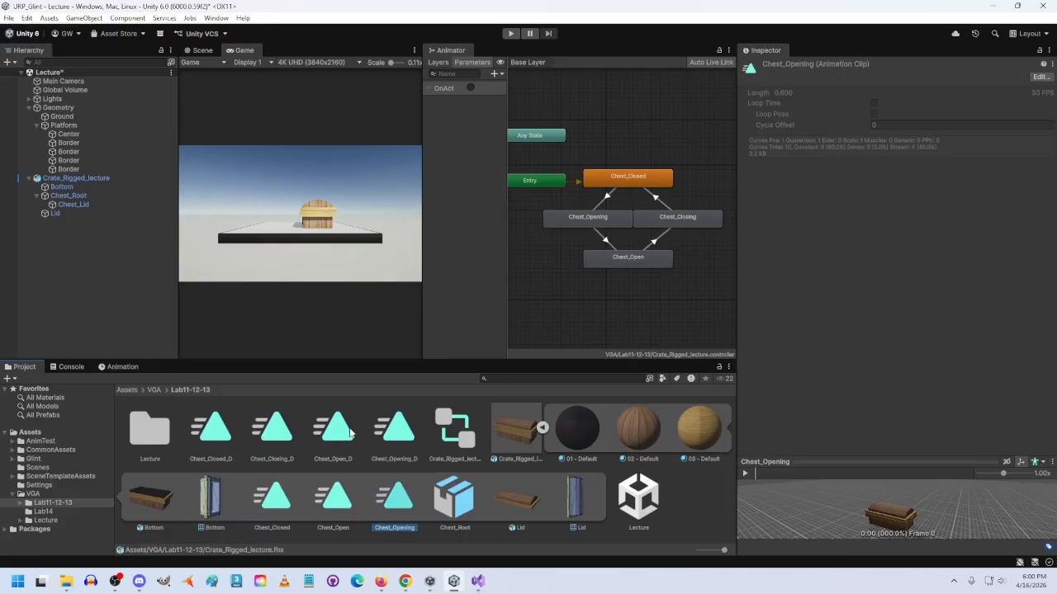
click(270, 433)
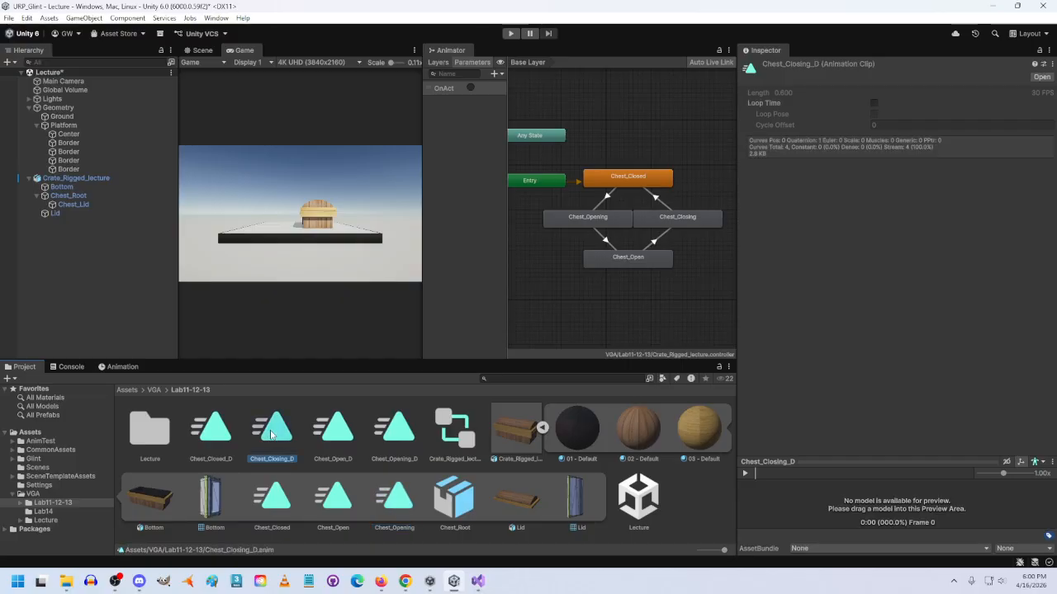